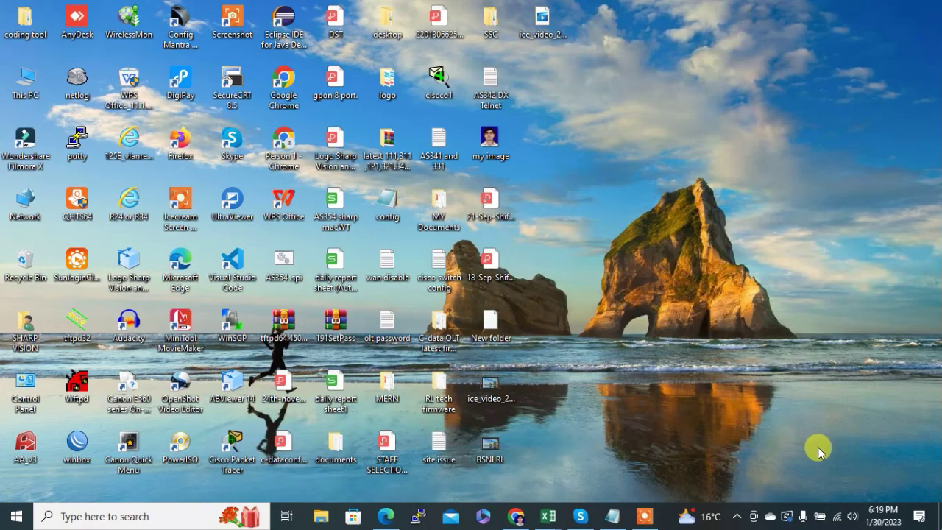
- Open the Network & Internet settings from the tray network icon
right_click(834, 512)
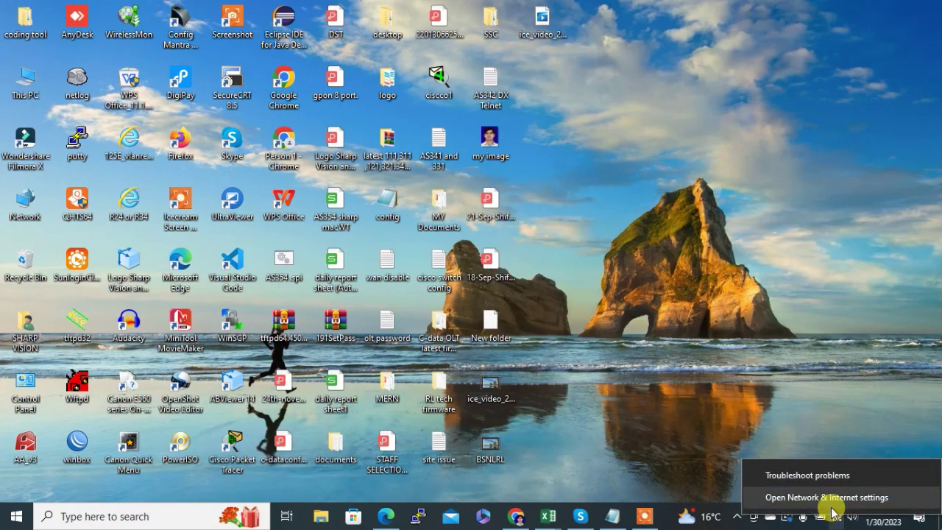
click(828, 498)
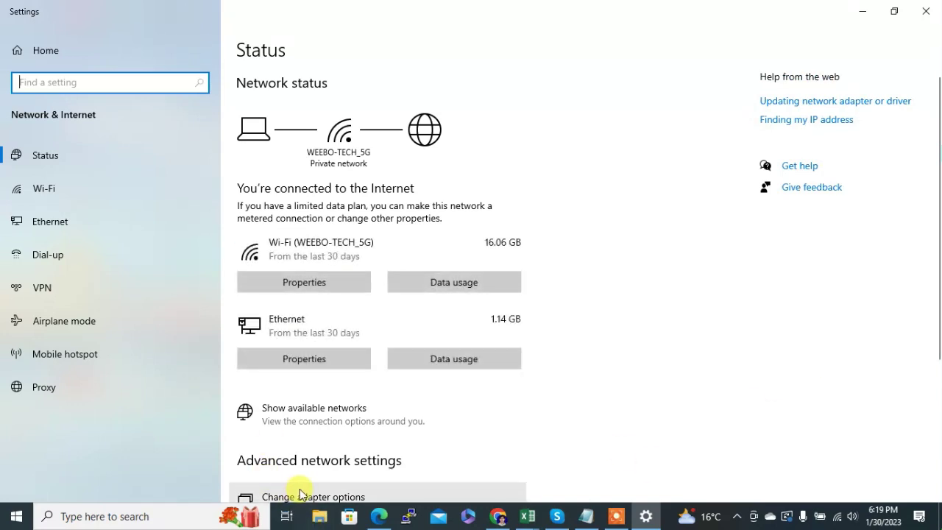
- Give the Ethernet adapter static IPv4 address 192.168.77.11 with subnet mask 255.255.255.0
click(301, 495)
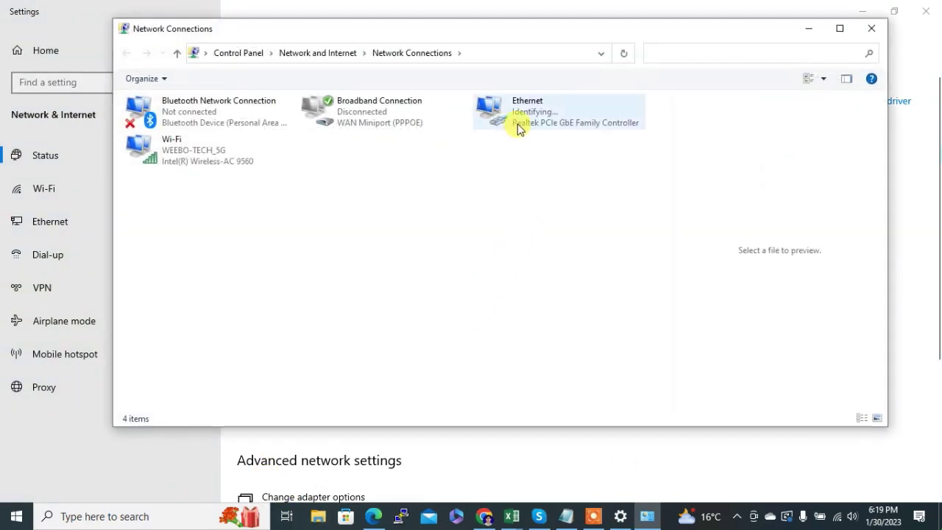
double_click(517, 128)
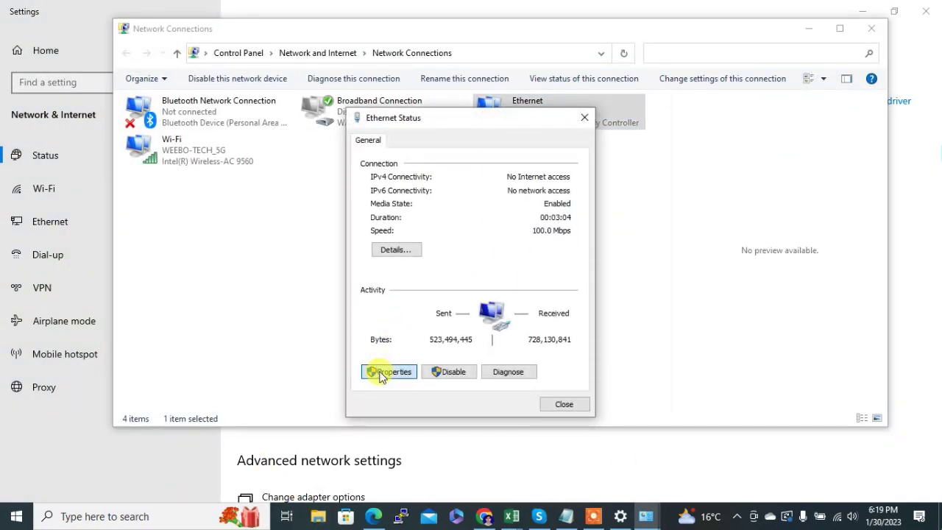
click(388, 371)
double_click(478, 288)
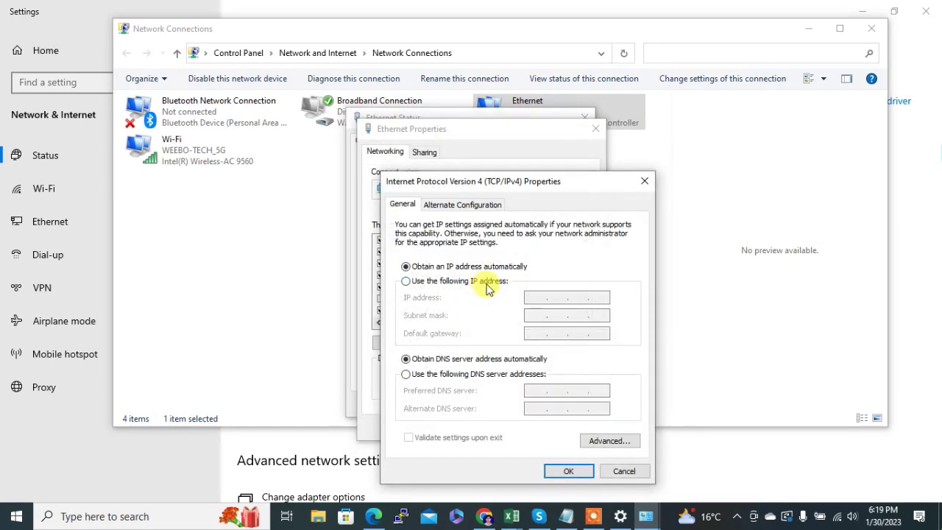
click(487, 283)
text(192 . 168 . 77 . 11)
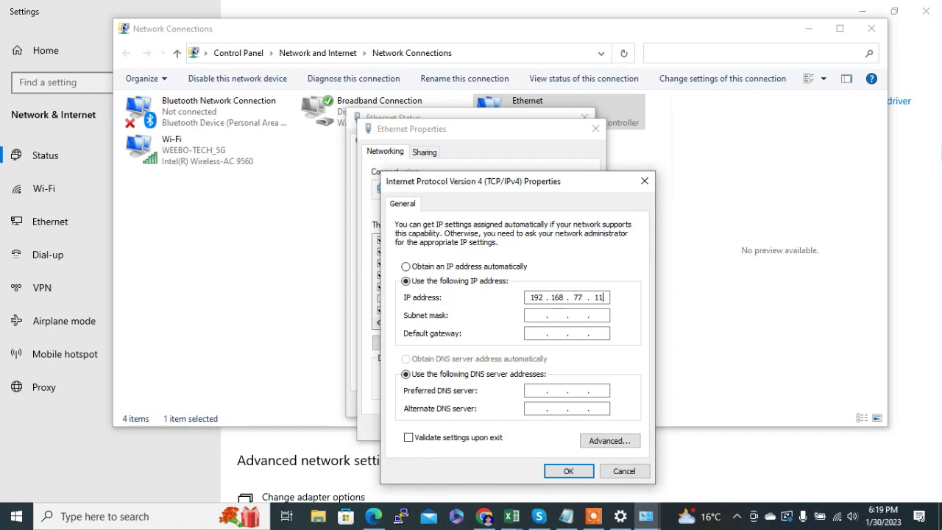
key(Tab)
click(556, 472)
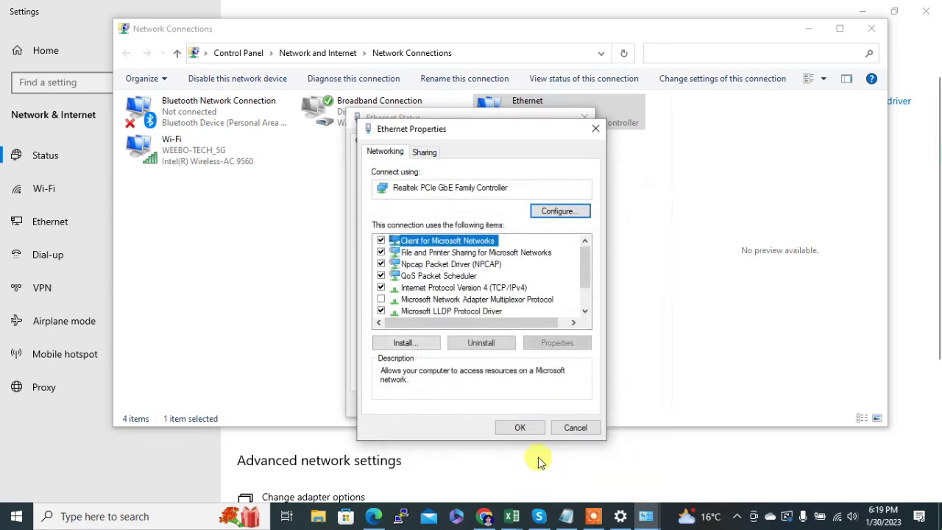
click(512, 485)
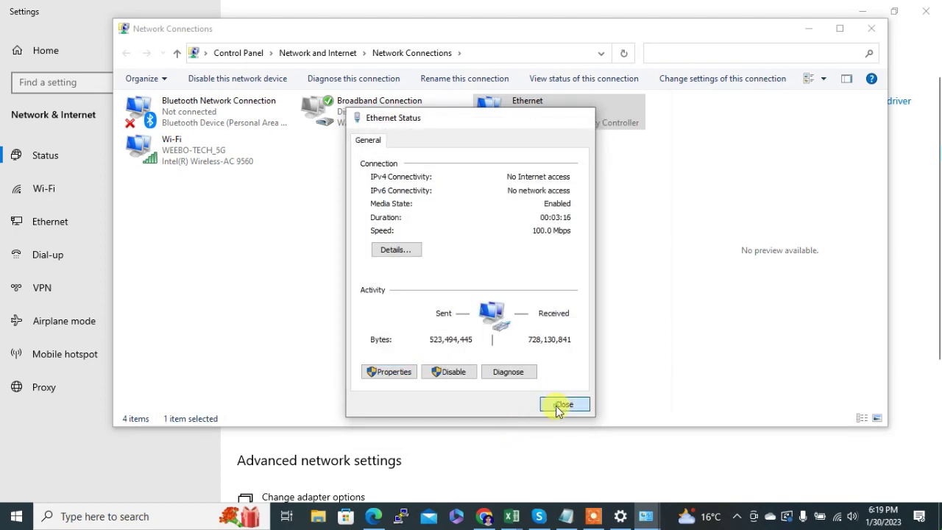
click(559, 405)
click(866, 31)
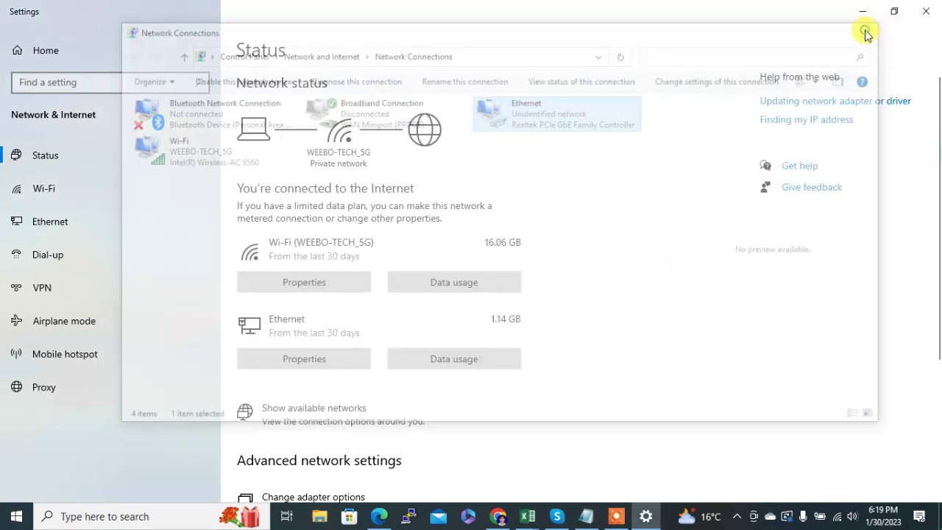
- Load the OLT login page at 192.168.77.254 in Chrome
click(499, 519)
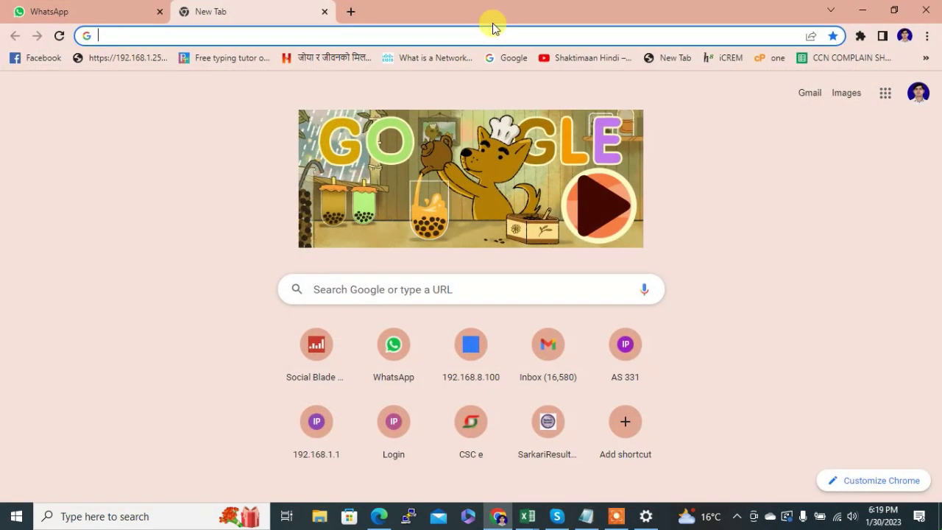
click(280, 37)
text(192.168.)
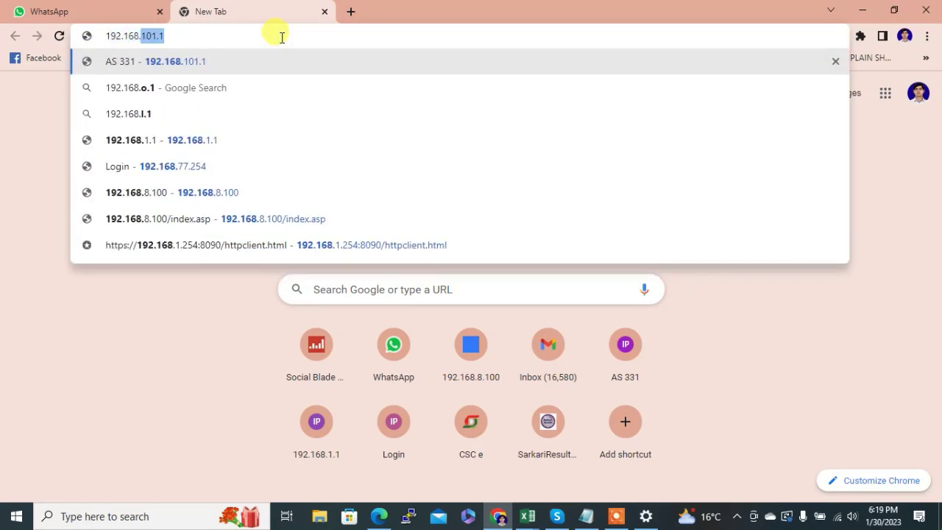
text(77.254)
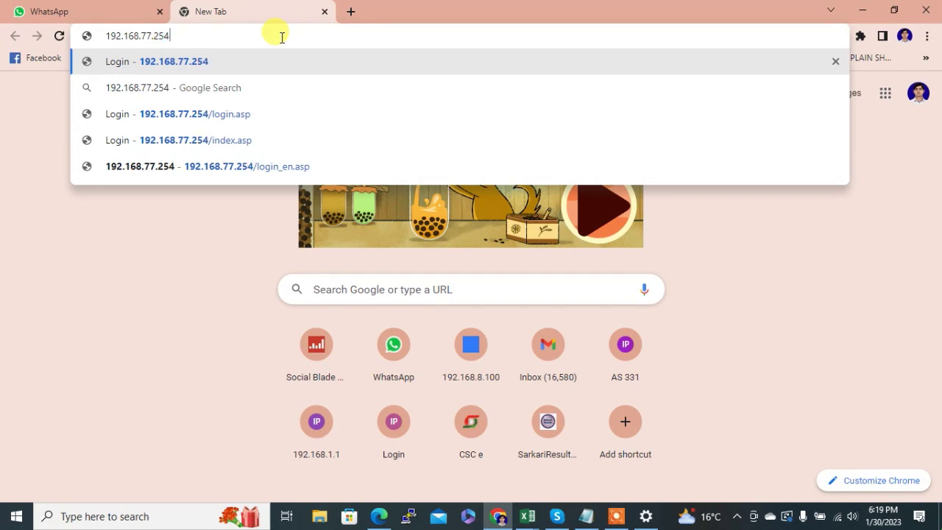
key(Return)
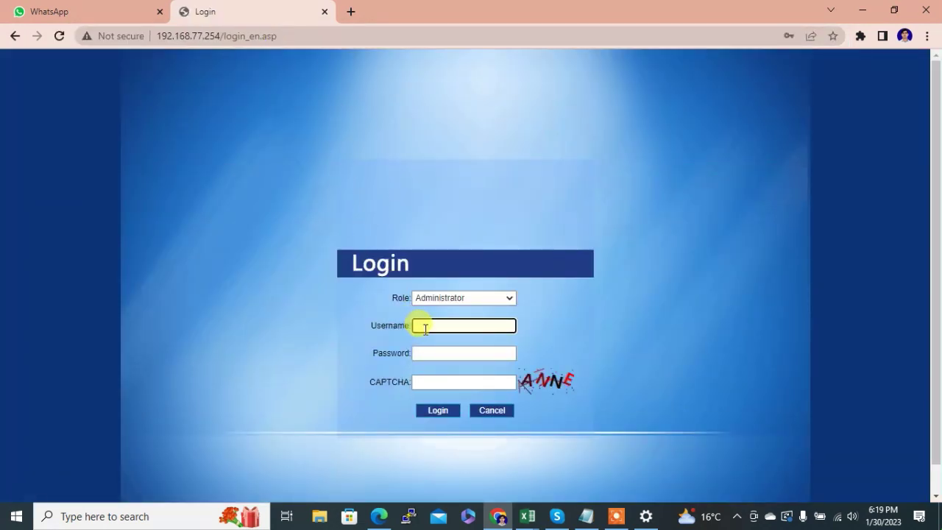
- Sign in with the administrator username, password and CAPTCHA
text(a)
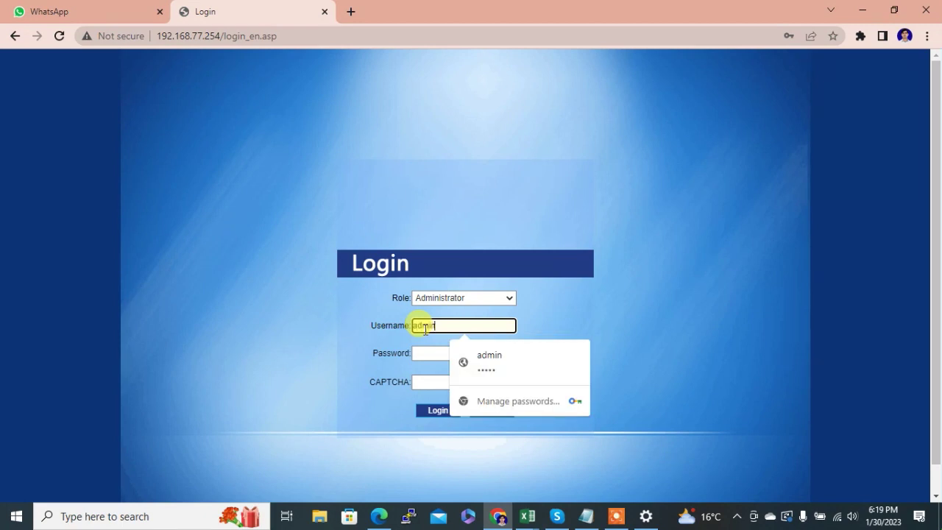
text(dmin)
key(Tab)
text(admin)
key(Tab)
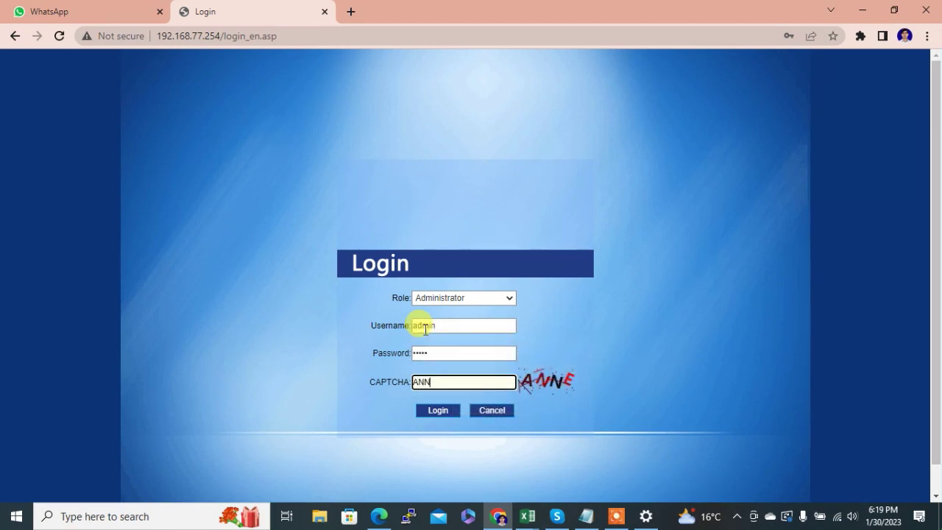
click(434, 411)
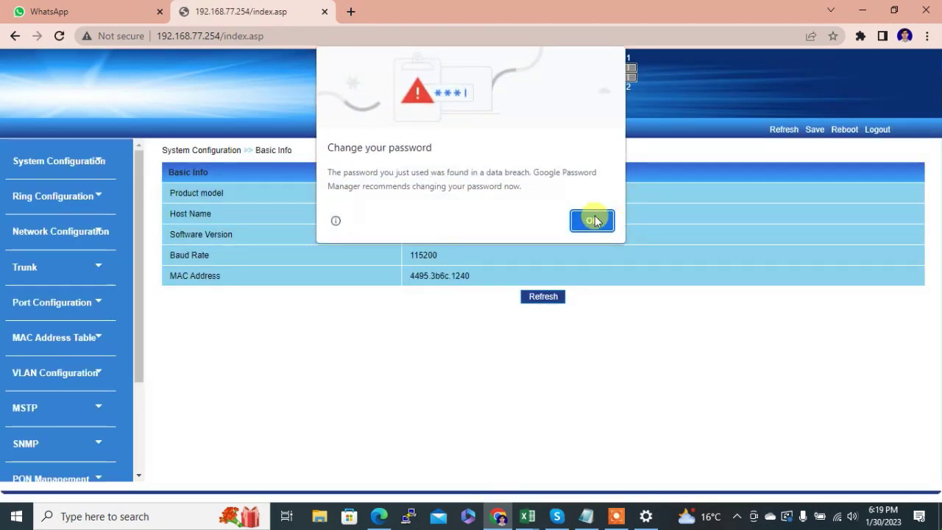
- Create management VLAN 110 on the VLAN Configuration page
click(593, 218)
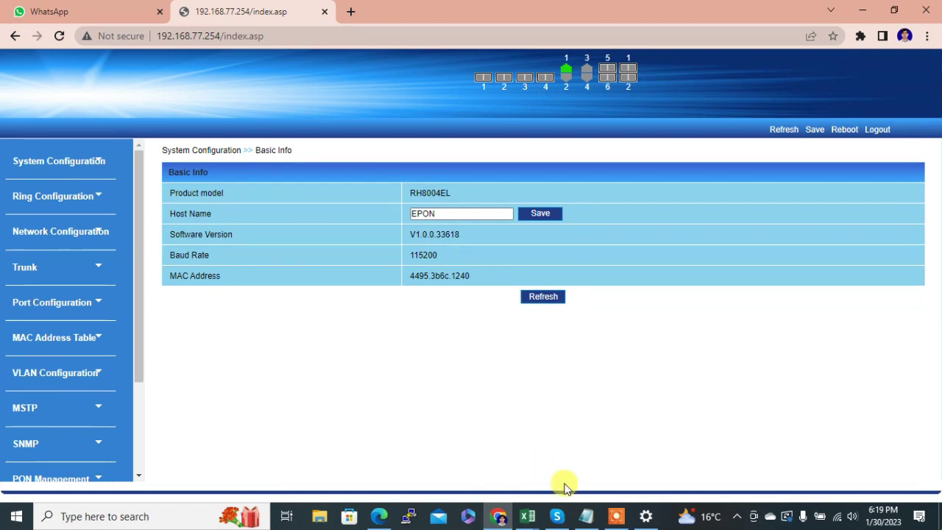
click(585, 515)
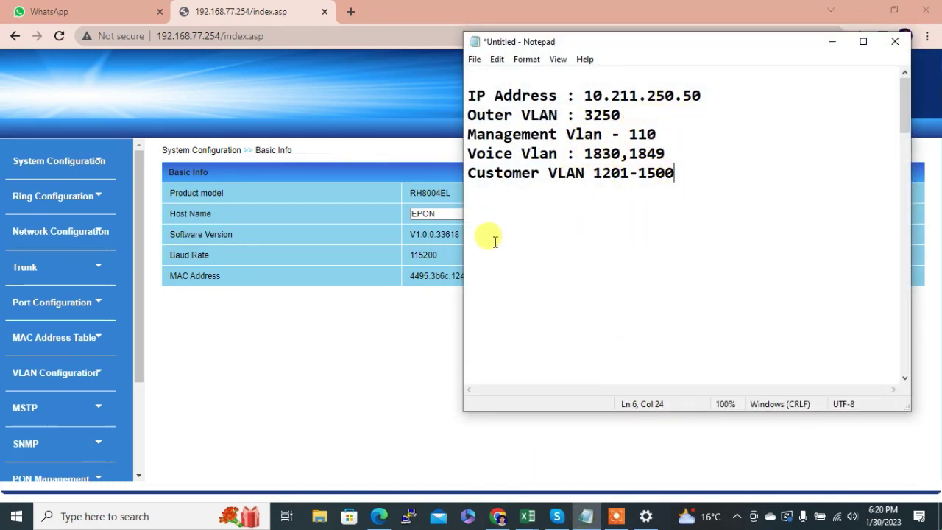
click(82, 373)
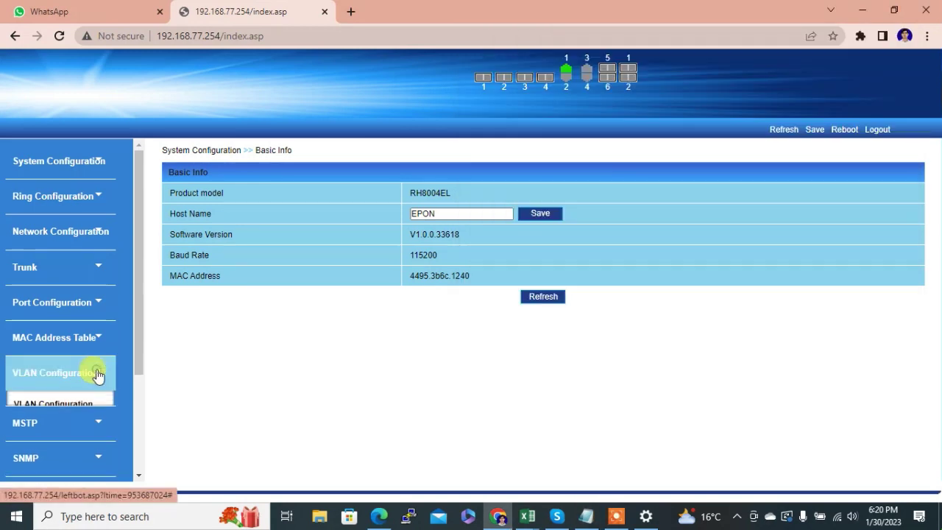
click(64, 414)
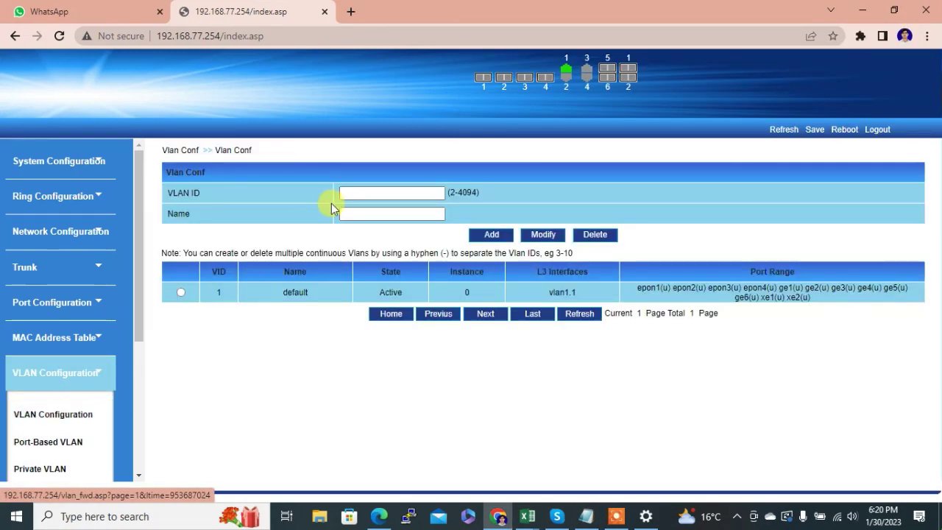
click(359, 191)
text(110)
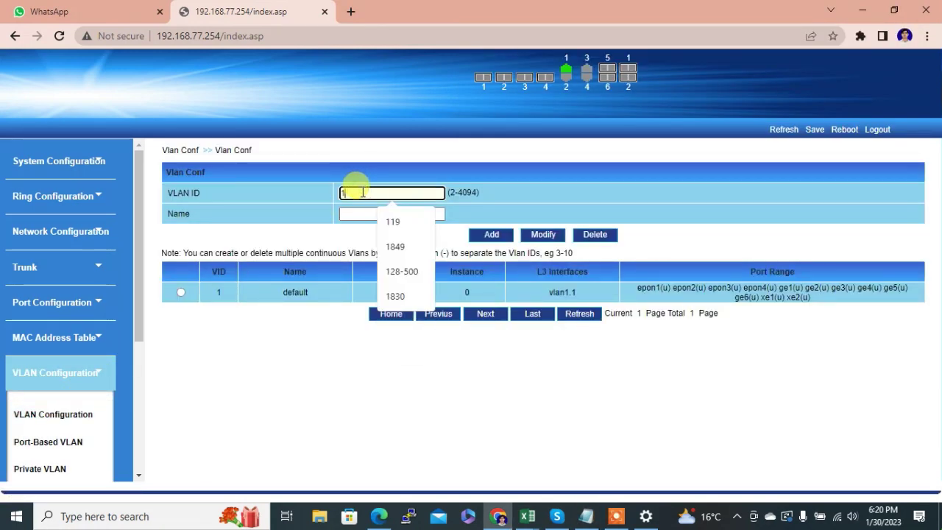
click(484, 237)
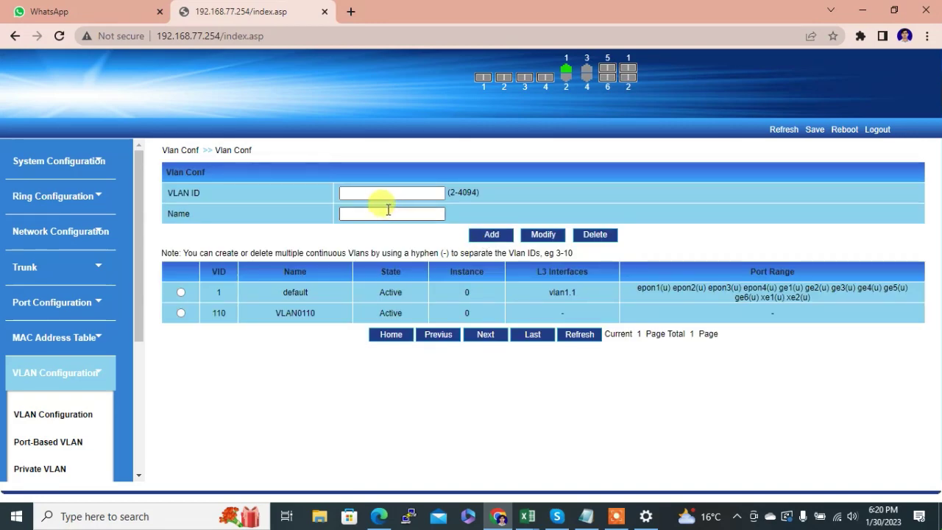
- Create customer VLANs 1201 through 1500
click(355, 192)
text(1)
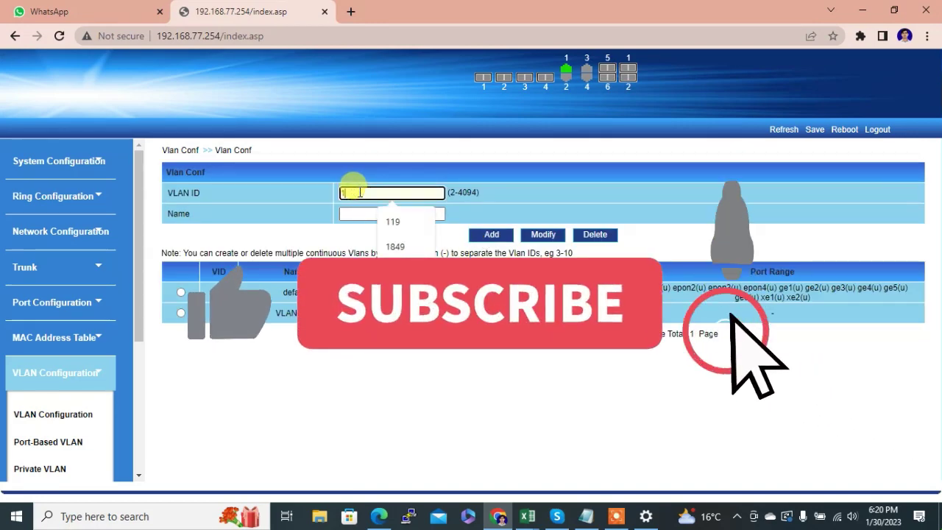
text(201,1)
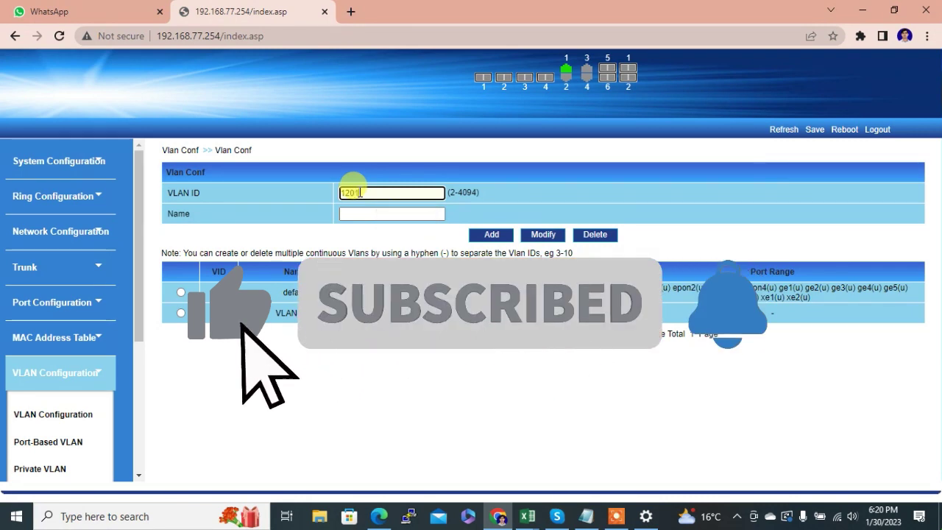
text(500)
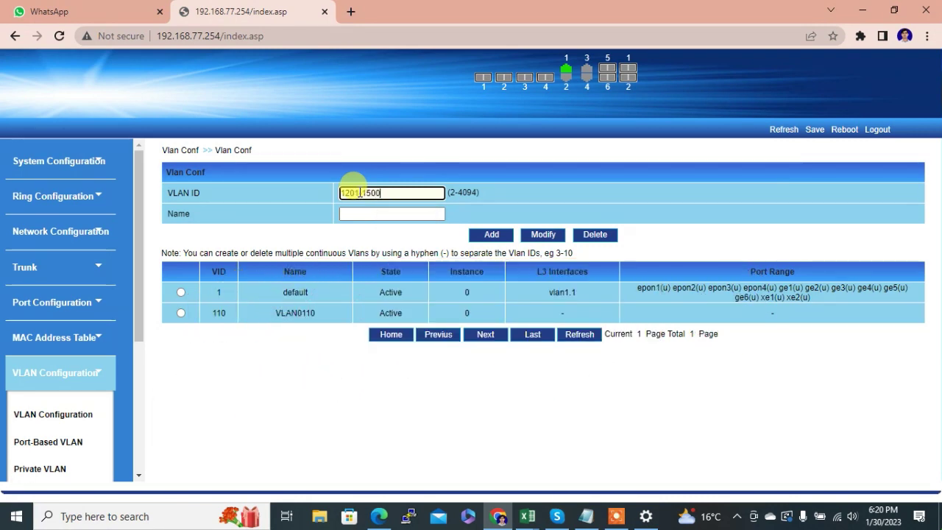
click(490, 237)
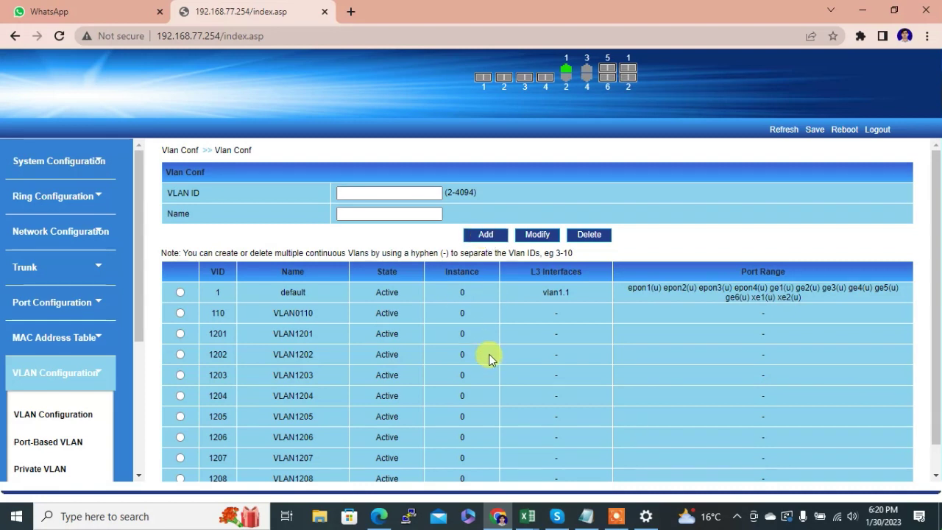
- Create outer VLAN 3250
click(587, 518)
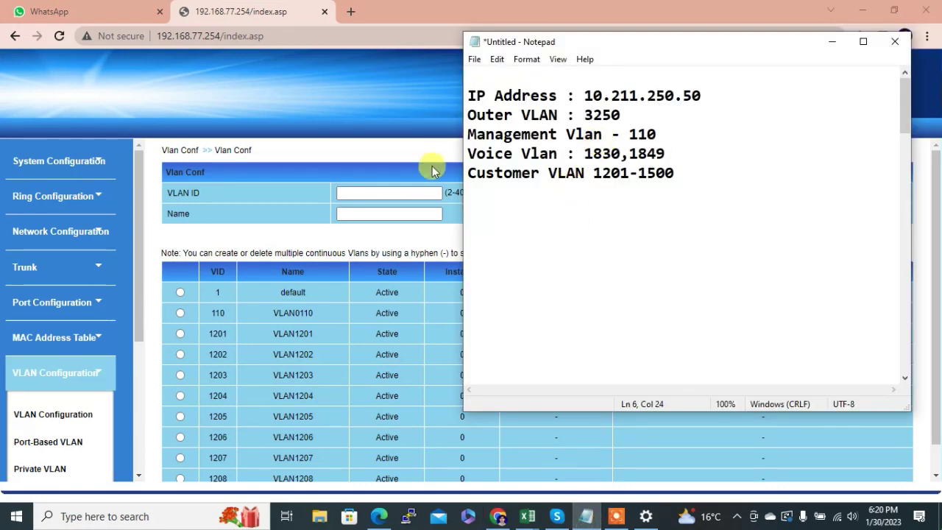
click(381, 190)
text(32)
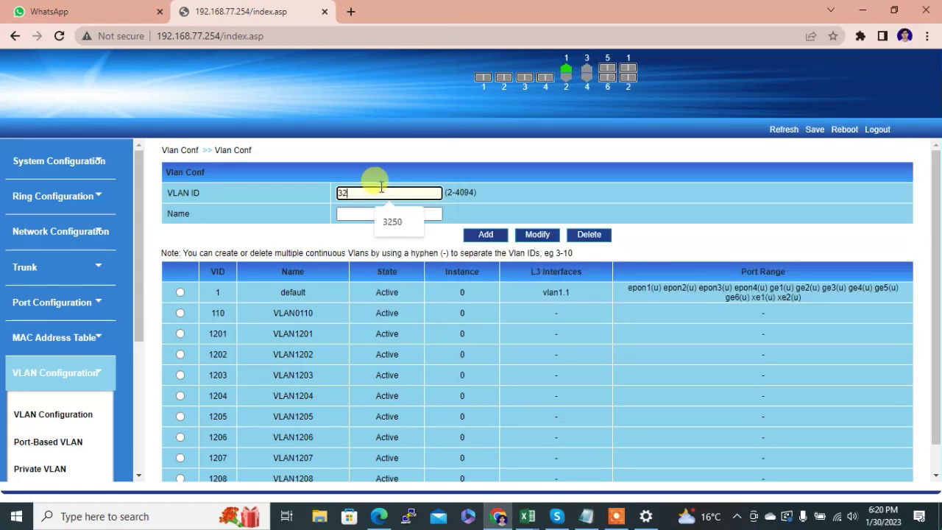
text(50)
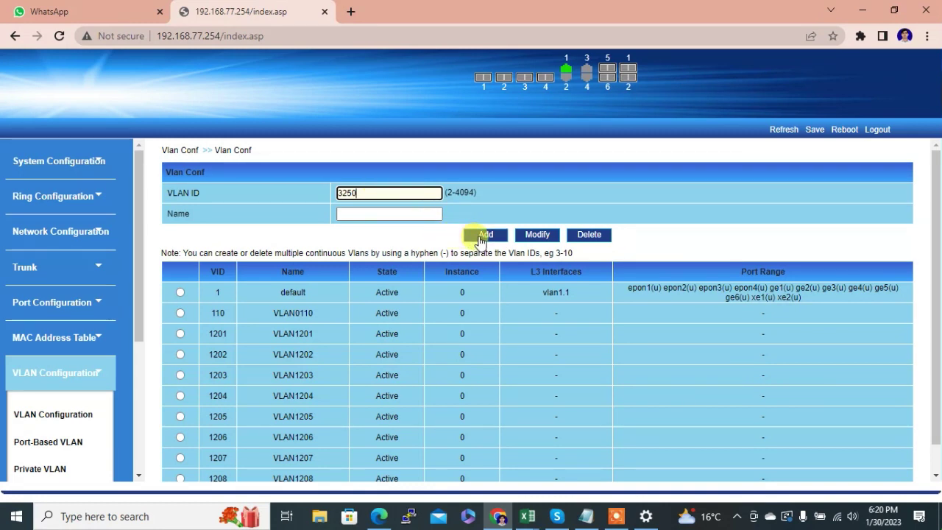
click(481, 237)
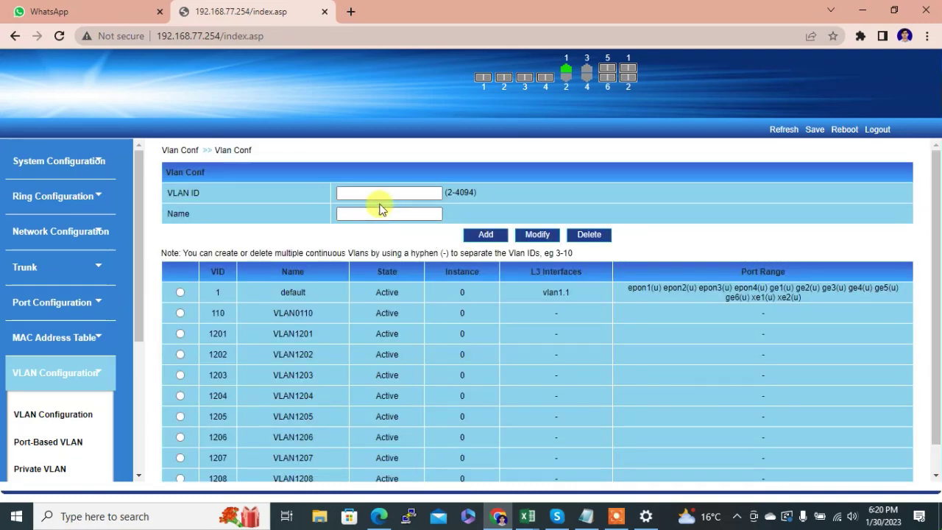
- Create voice VLANs 1830 and 1849 using the numbers from the notes
click(586, 516)
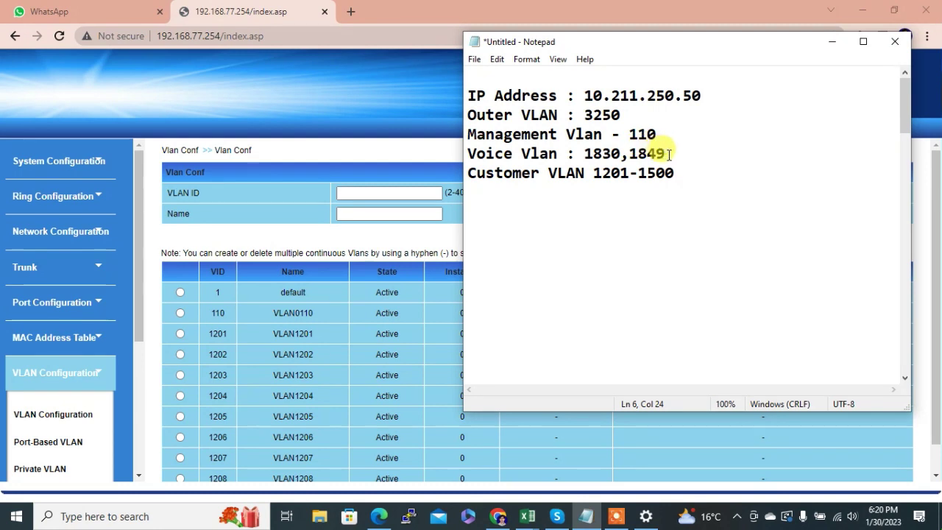
drag(666, 153, 584, 153)
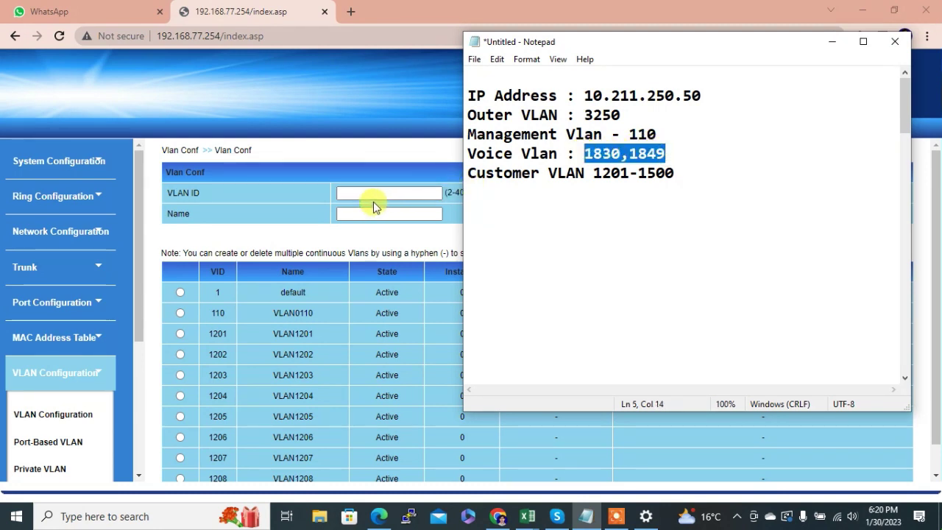
click(368, 192)
text(1830)
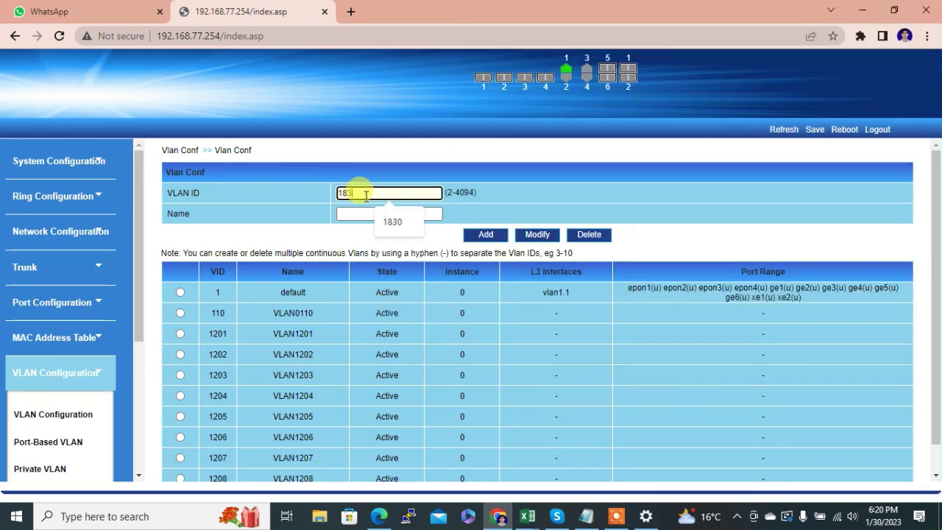
click(479, 239)
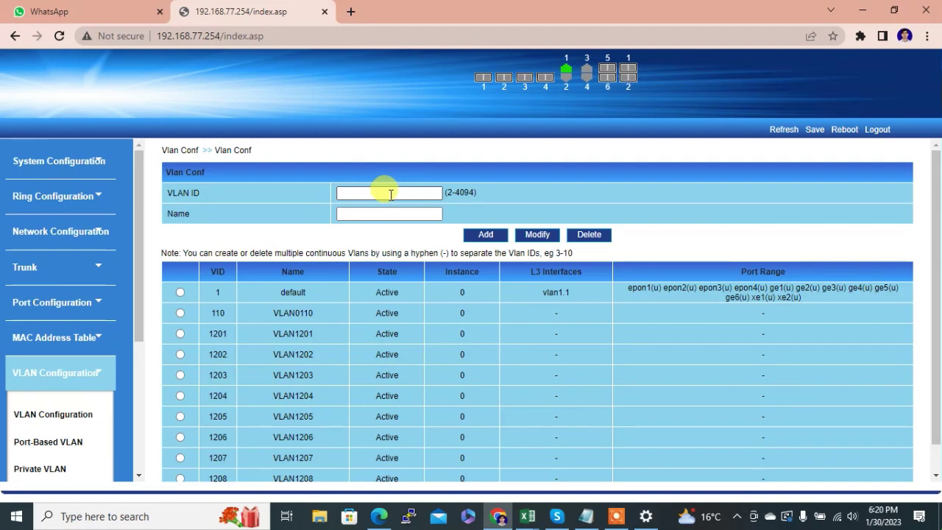
click(378, 193)
text(1849)
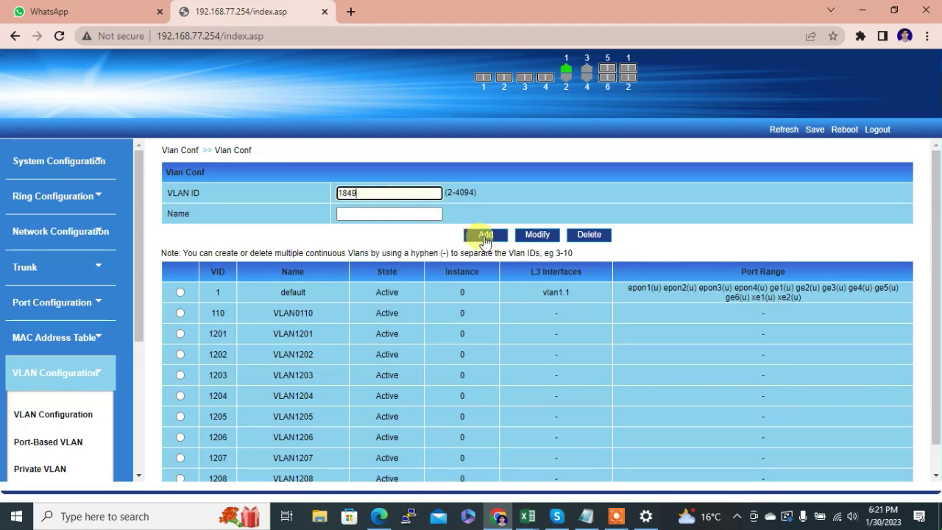
click(484, 238)
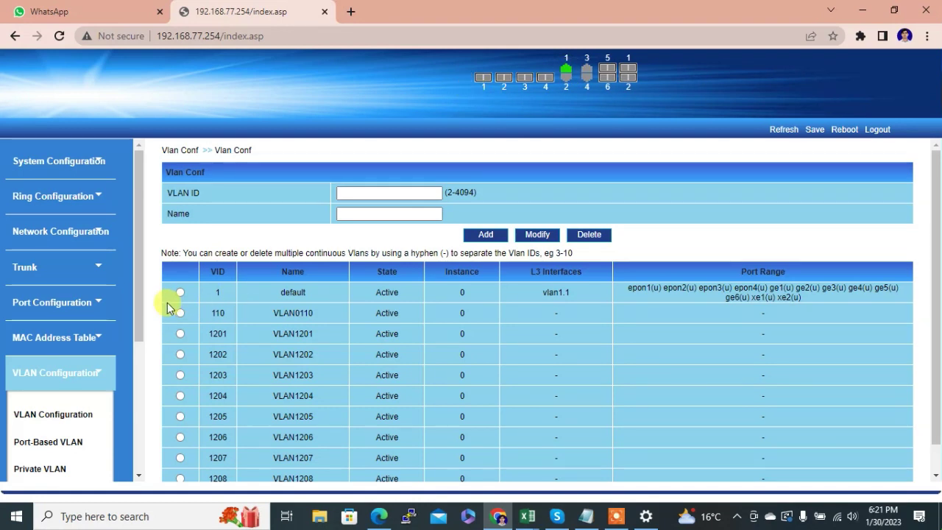
click(587, 516)
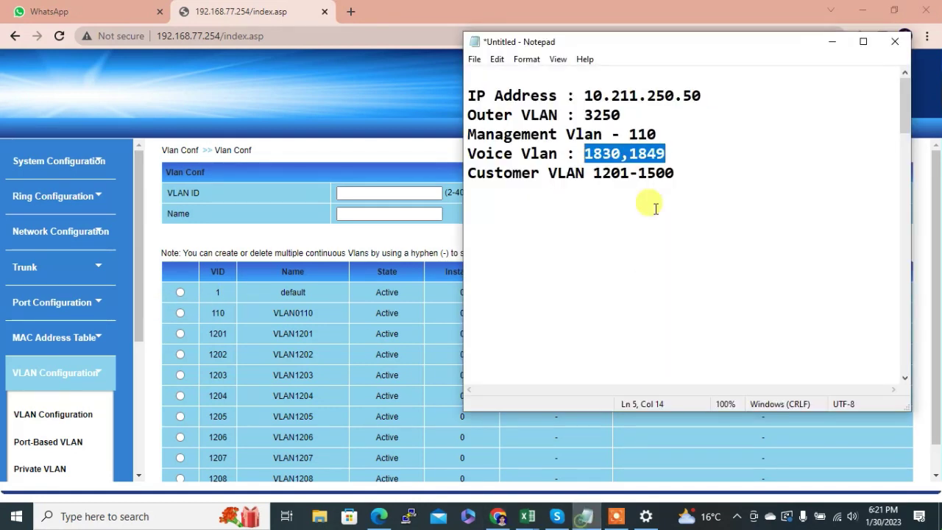
click(289, 237)
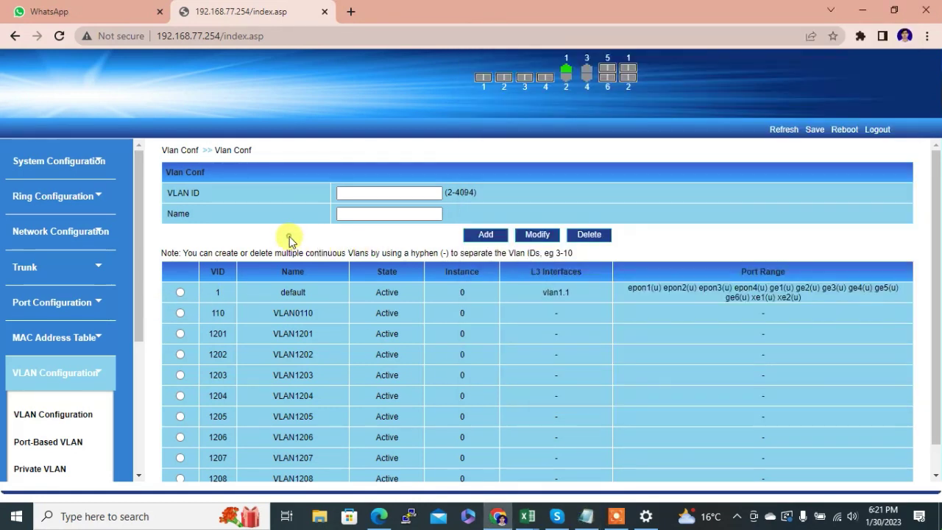
- Set ports epon1–epon4 and ge1 to Hybrid link type on the Port-Based VLAN page
drag(139, 324, 140, 378)
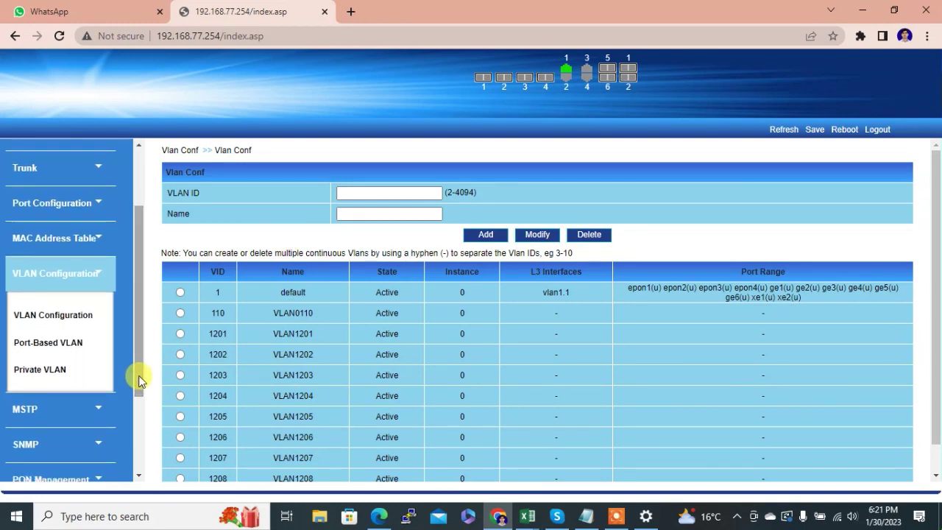
click(54, 344)
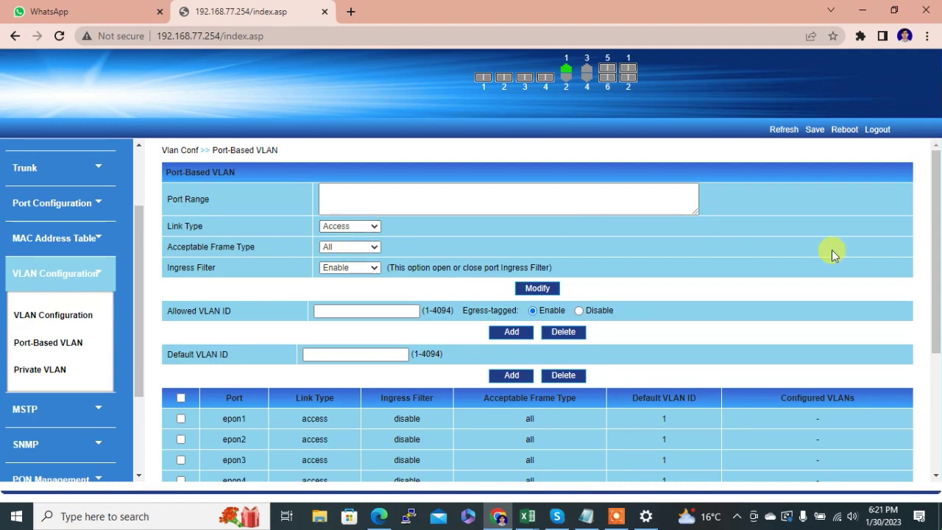
scroll(938, 284, down, 1)
scroll(938, 284, down, 3)
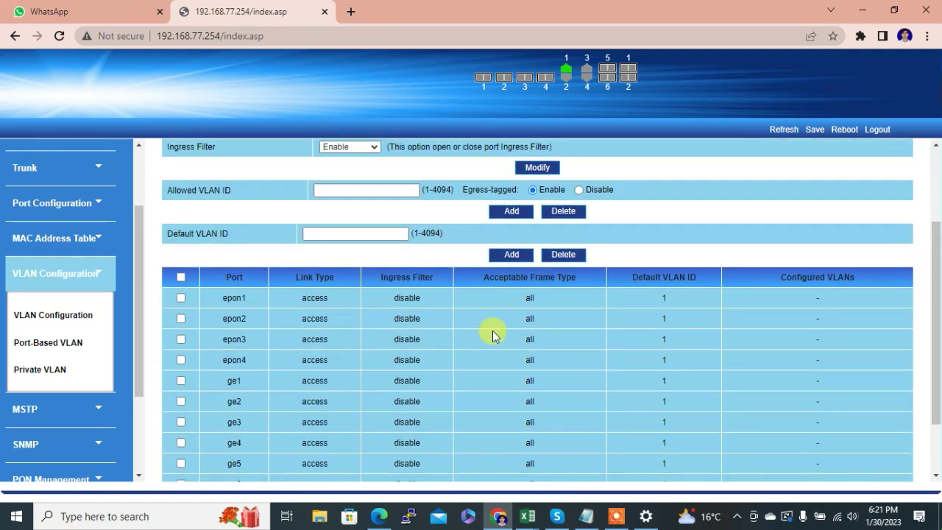
click(180, 297)
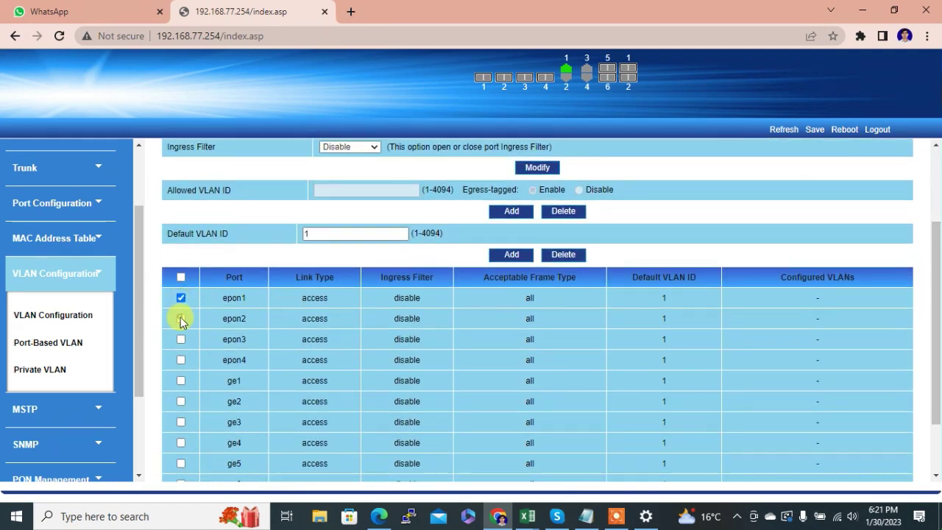
click(180, 319)
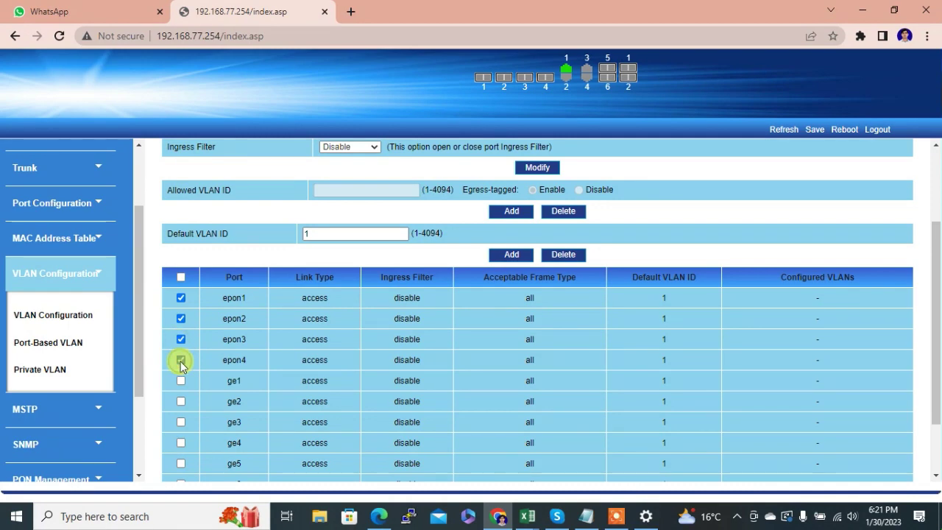
click(180, 381)
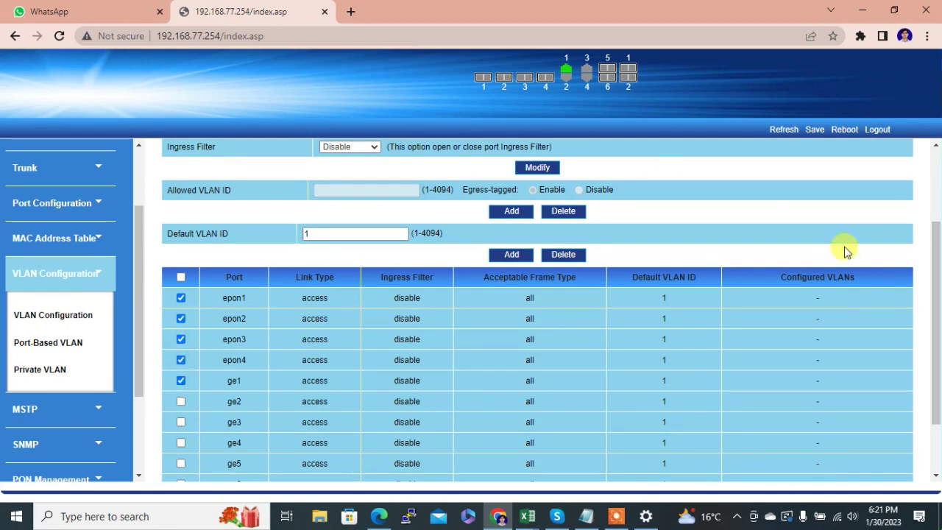
drag(931, 269, 938, 183)
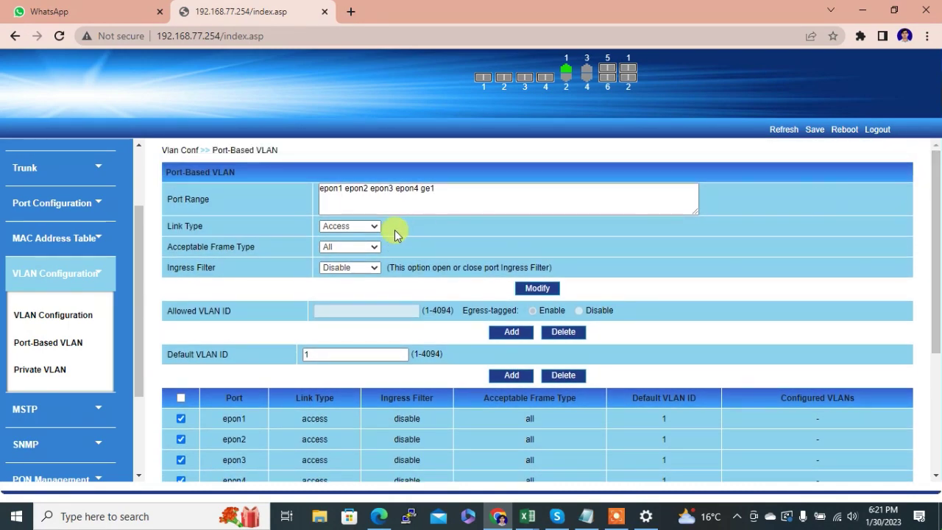
click(348, 224)
click(340, 259)
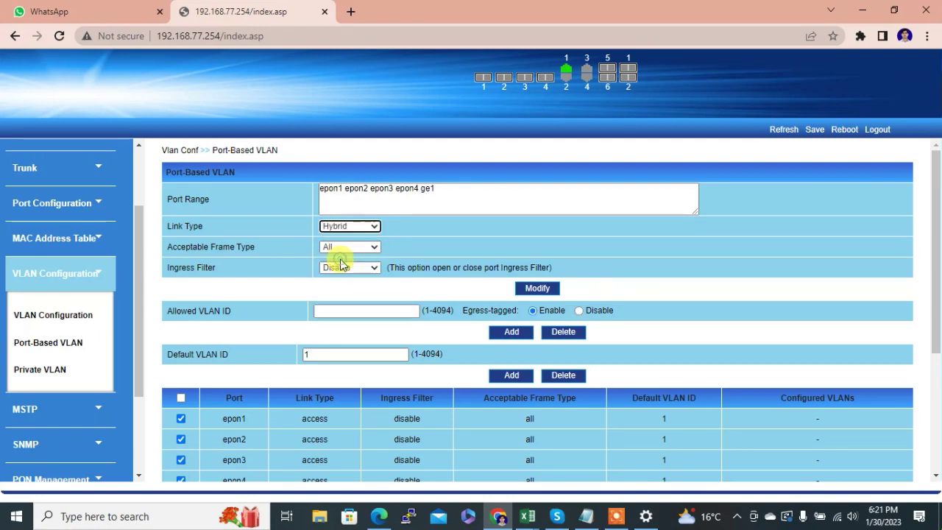
click(535, 290)
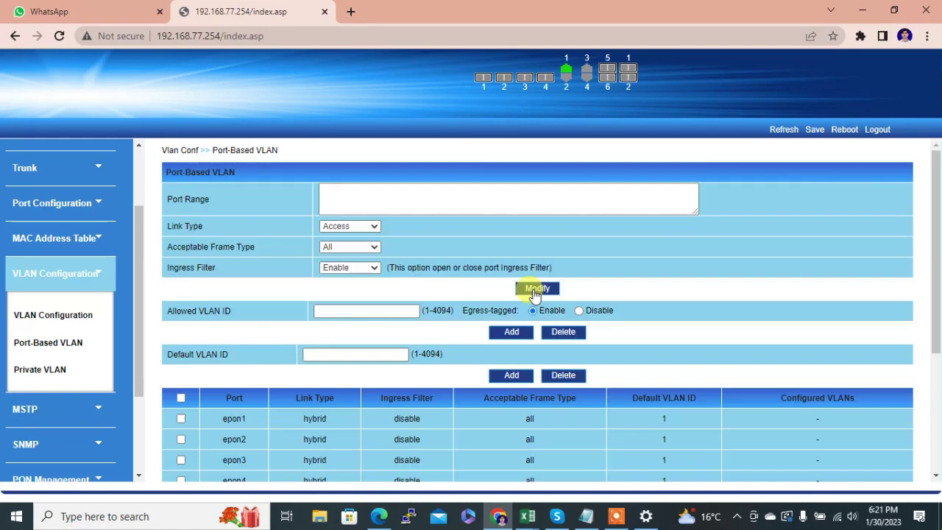
drag(932, 282, 933, 325)
- Allow egress-tagged VLANs 110, 3250, 1830 and 1849 on epon1–epon4 and ge1
click(180, 343)
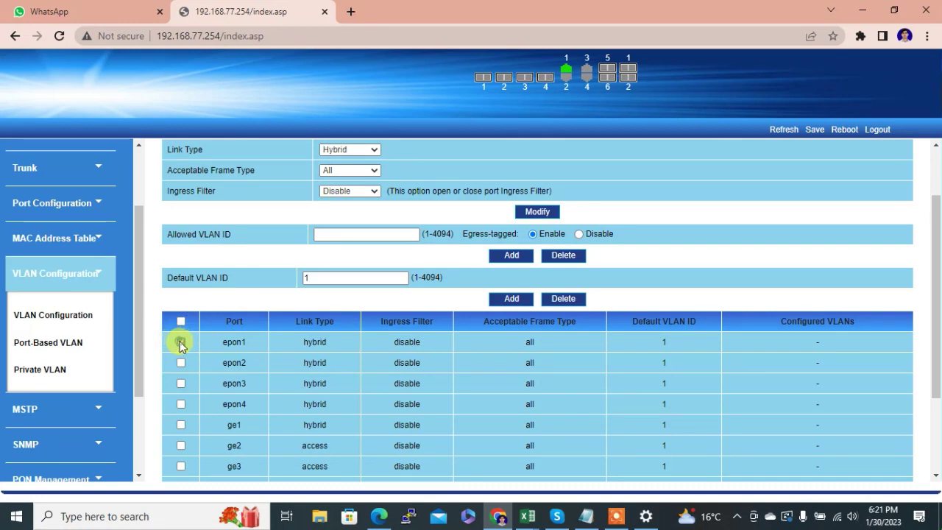
click(180, 362)
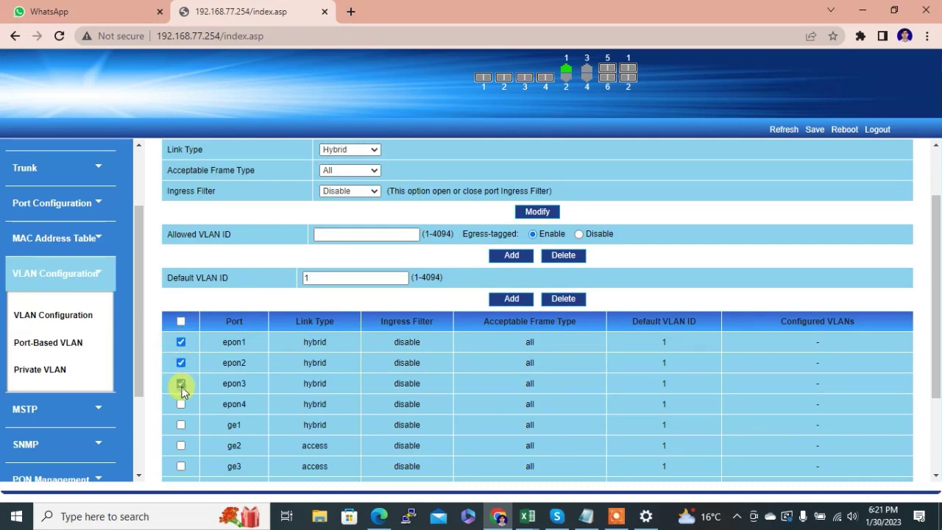
click(181, 403)
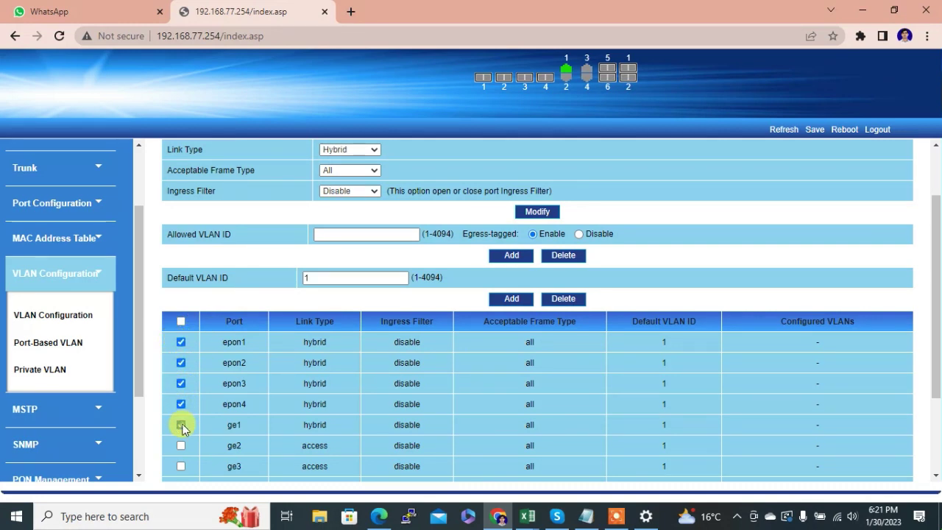
click(585, 515)
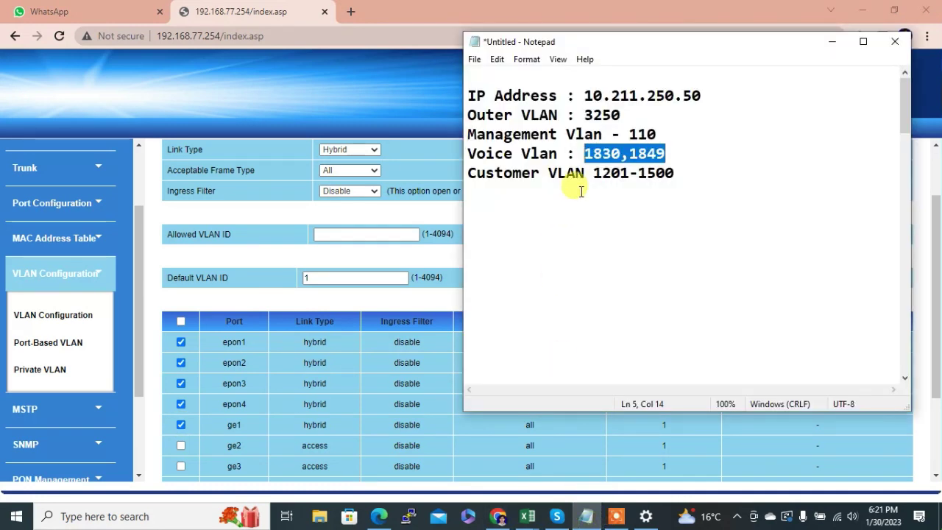
click(338, 233)
text(1)
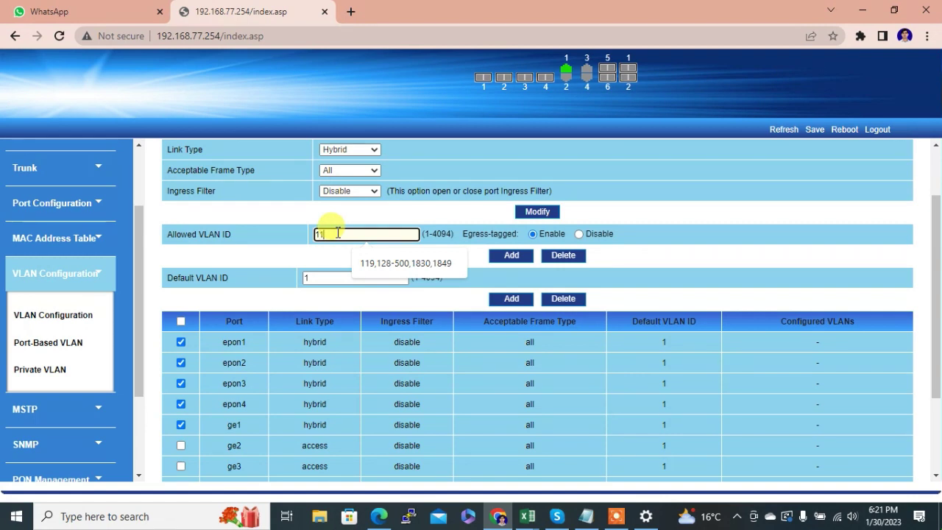
text(10,3250,1830,1849)
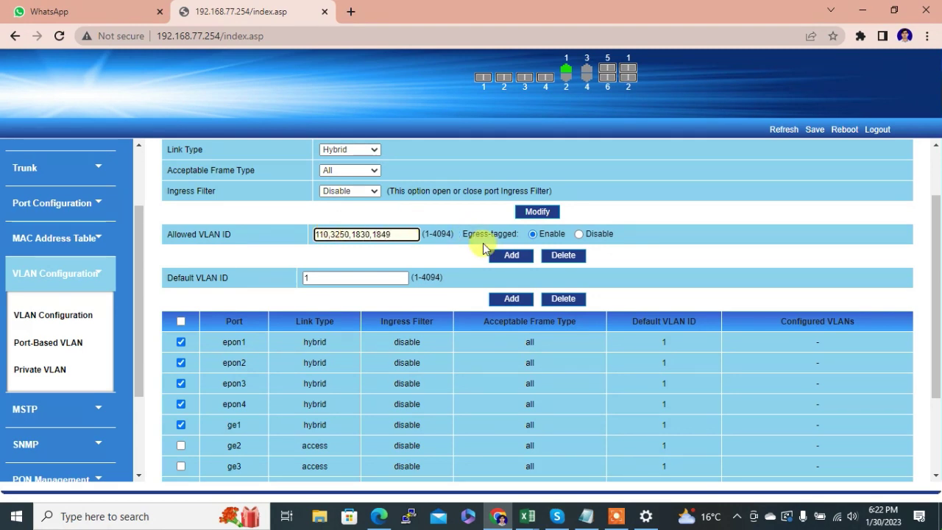
click(508, 256)
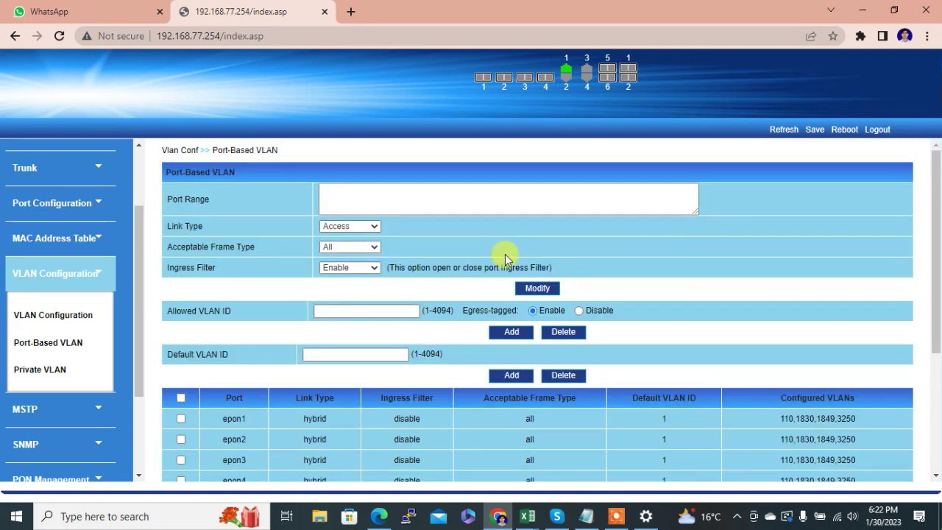
- Select ports epon1, epon2, epon3, epon4 and ge1 in the Port-Based VLAN list
drag(933, 309, 932, 347)
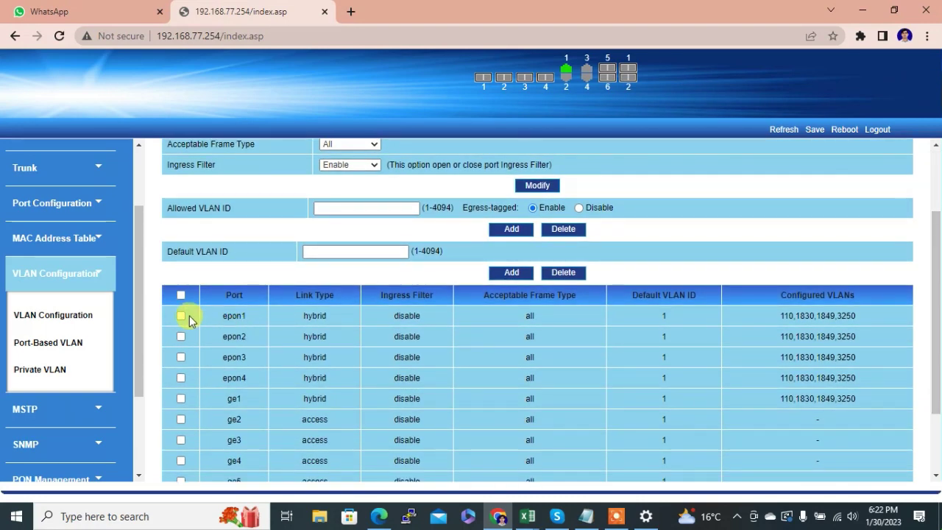
click(181, 316)
click(180, 336)
click(181, 357)
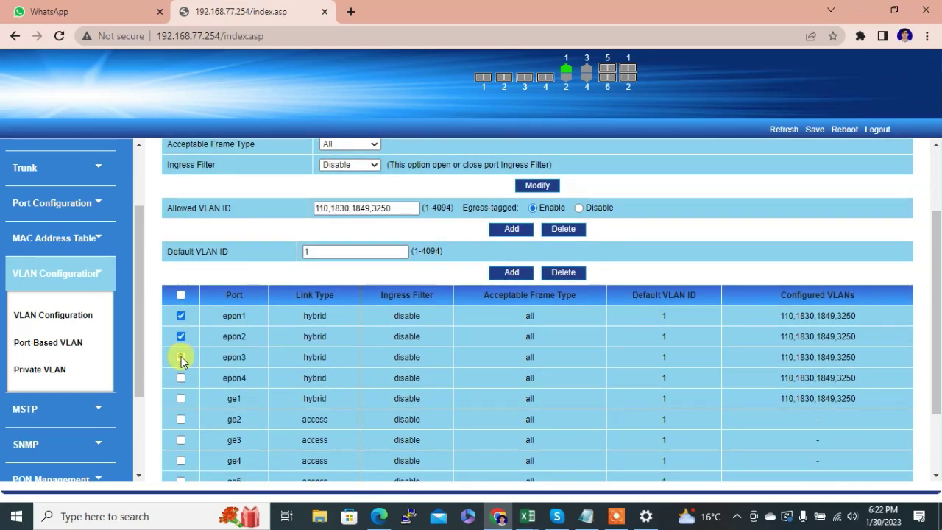
click(181, 377)
click(181, 398)
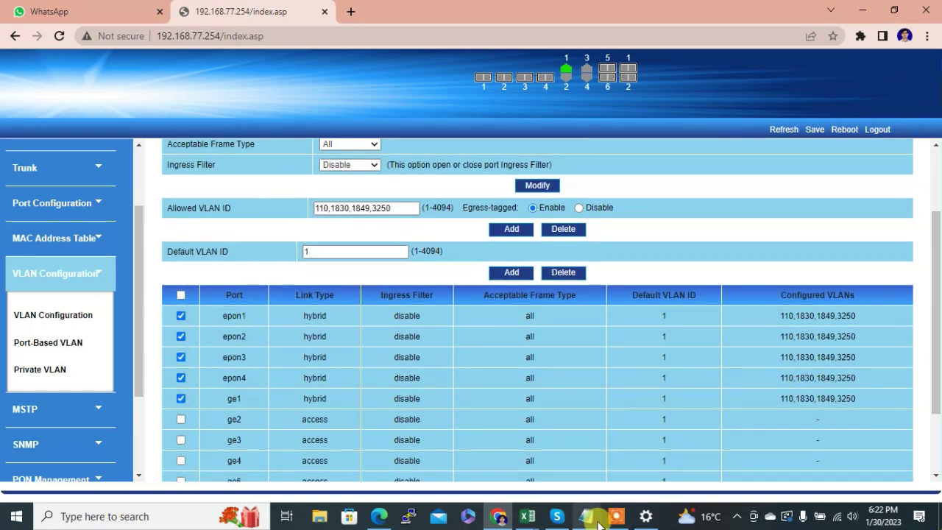
- Add 1201-1500 as egress-tagged allowed VLANs on the selected ports
click(597, 521)
drag(674, 174, 595, 173)
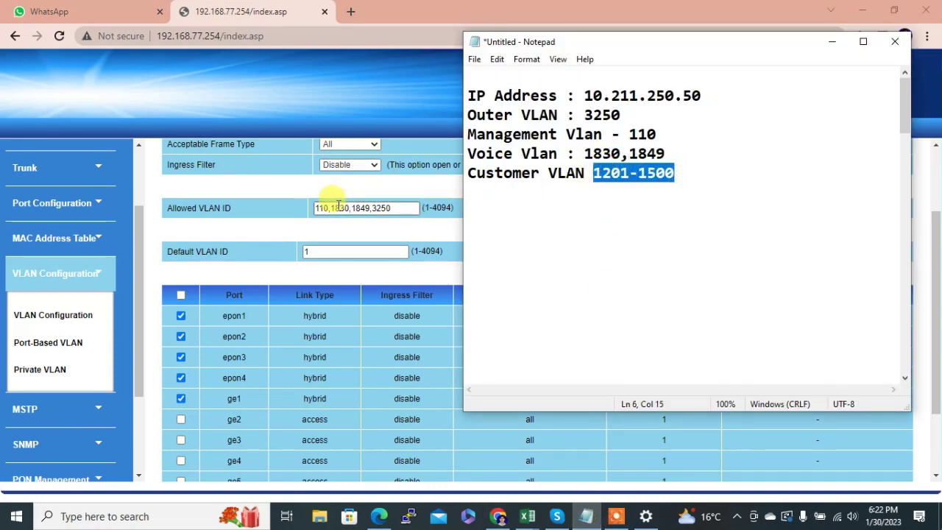
click(317, 207)
double_click(337, 207)
text(1201-1500)
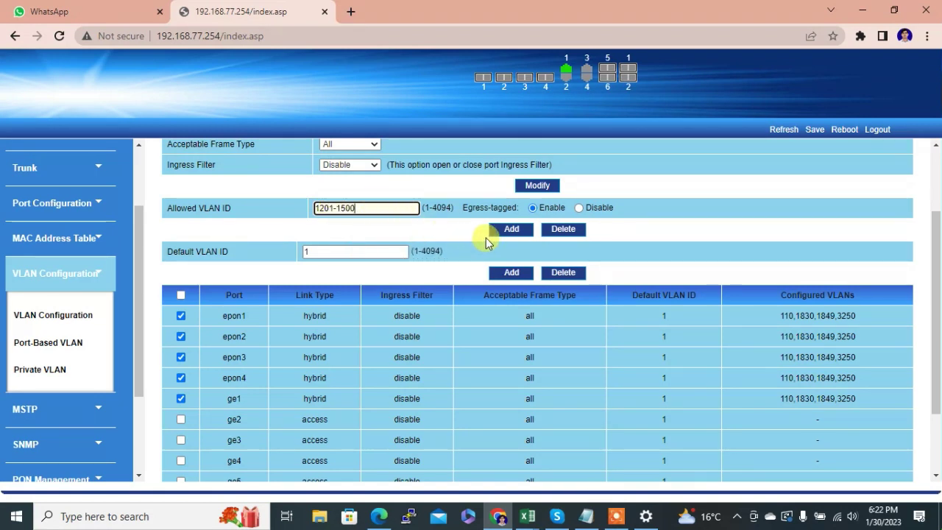
click(510, 230)
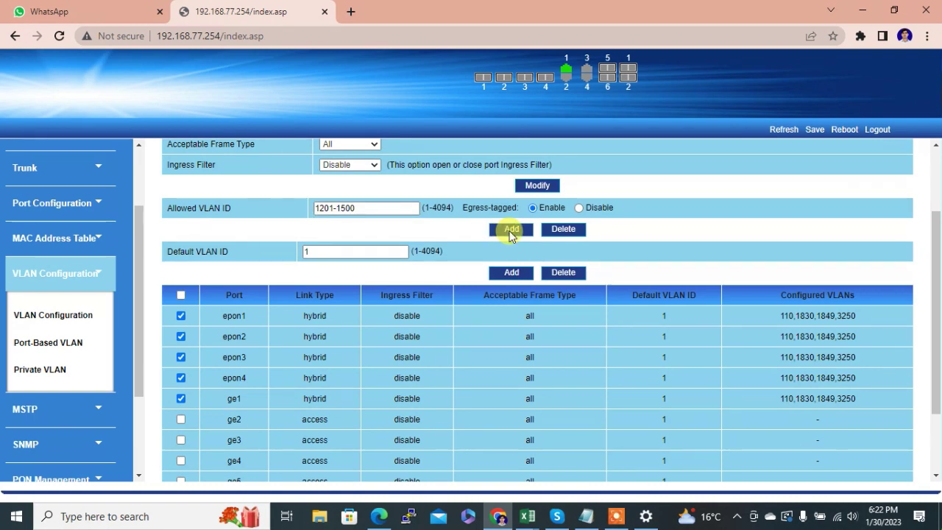
click(509, 230)
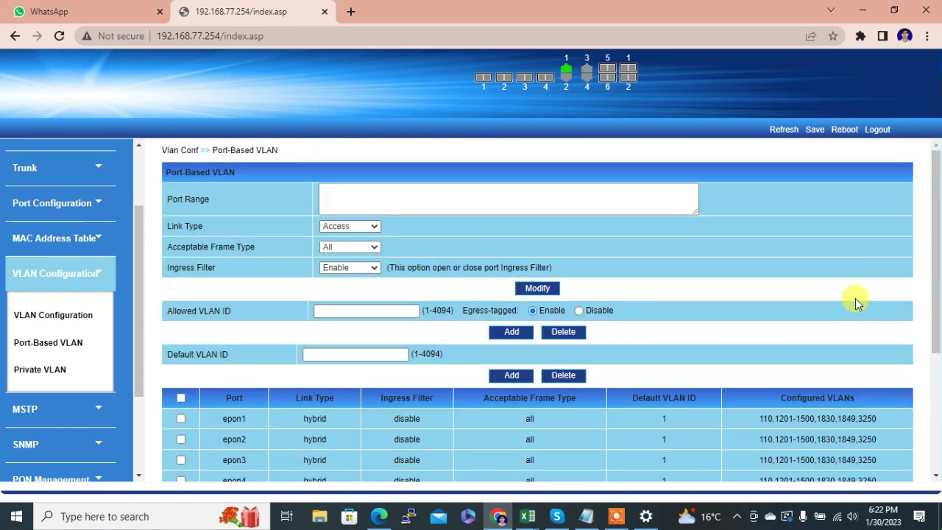
- Verify the ports now list VLANs 110,1201-1500,1830,1849,3250
scroll(928, 313, down, 2)
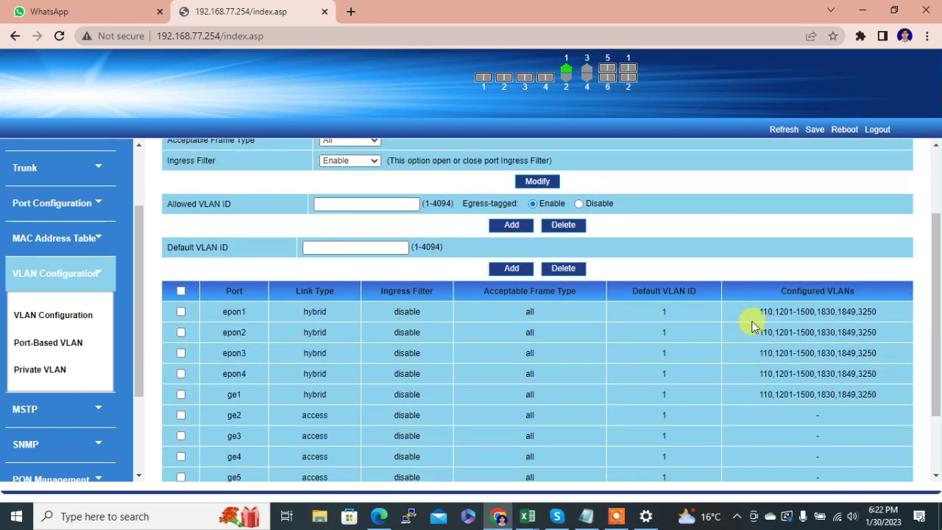
drag(752, 313, 870, 393)
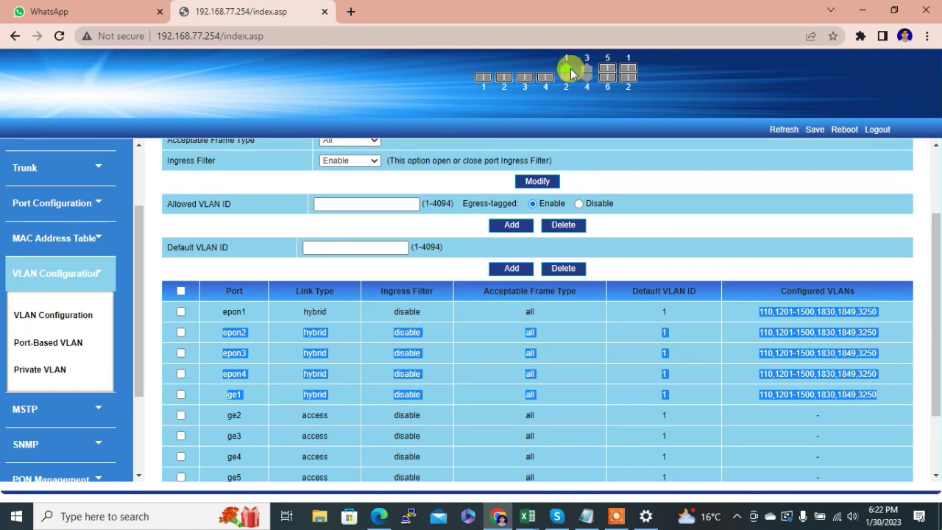
click(683, 235)
drag(937, 305, 937, 270)
click(136, 176)
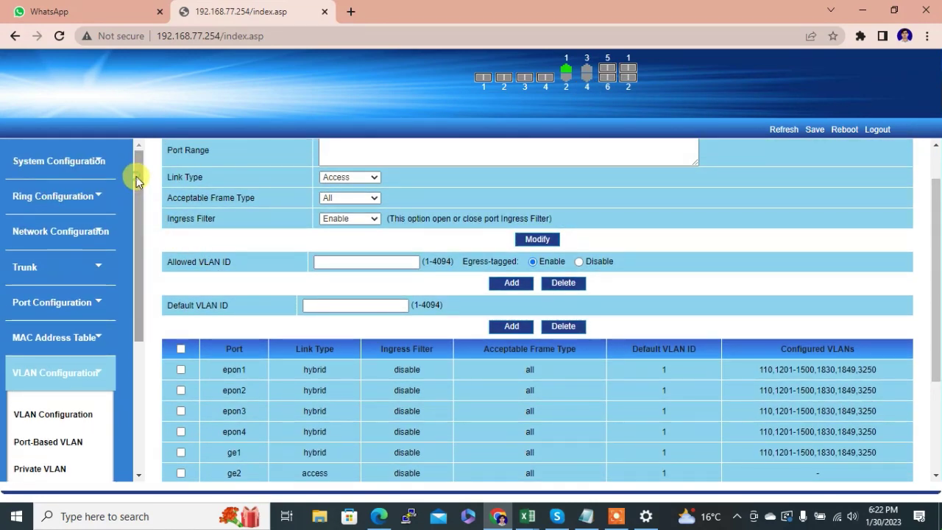
- Enter management VLAN 110 as the VID on the Interface IP address page
click(586, 516)
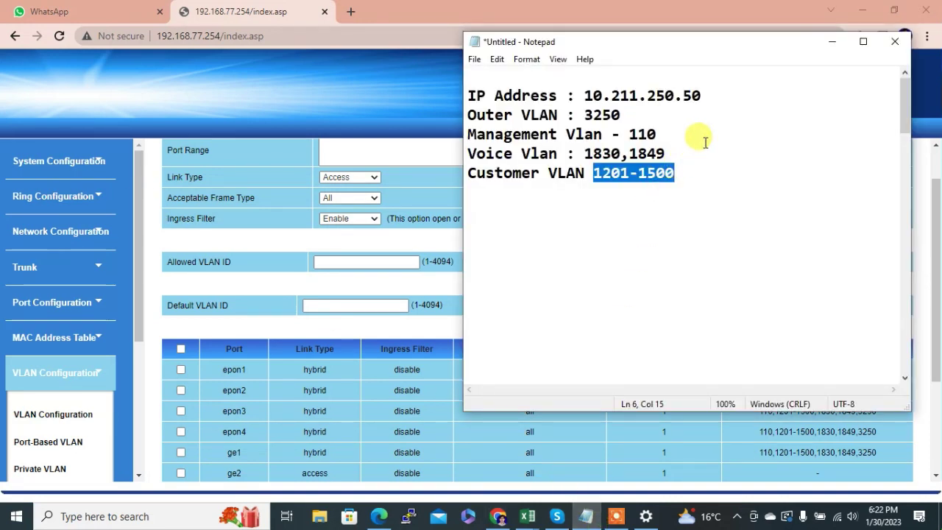
drag(703, 95, 583, 99)
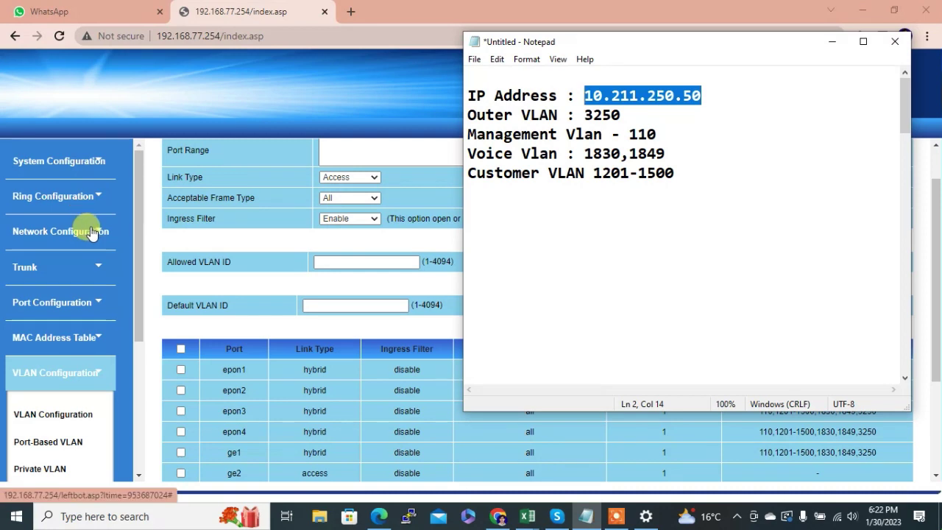
click(91, 229)
click(62, 276)
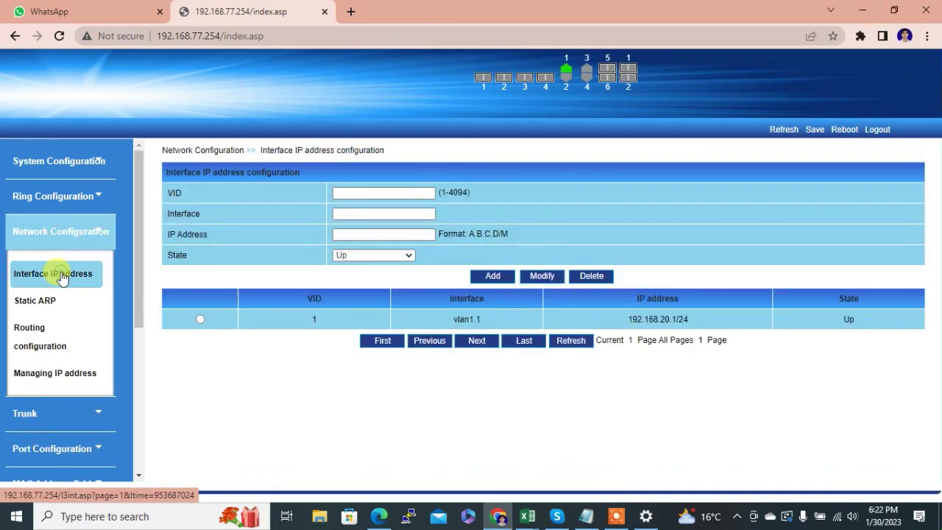
click(357, 193)
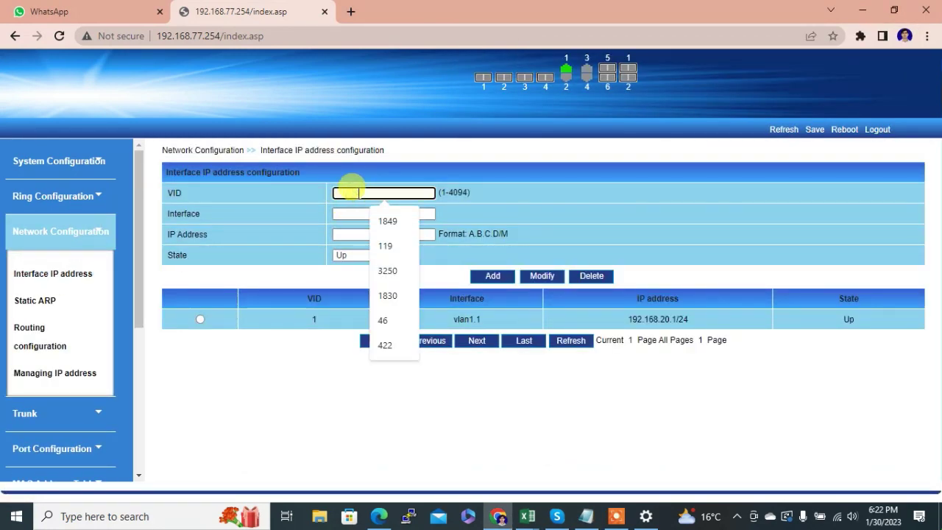
click(585, 516)
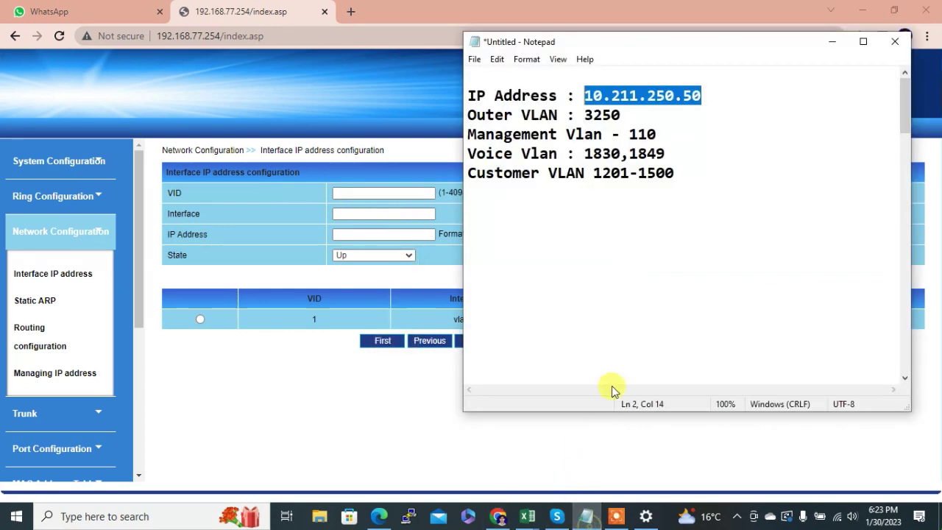
drag(656, 134, 631, 137)
key(ctrl+c)
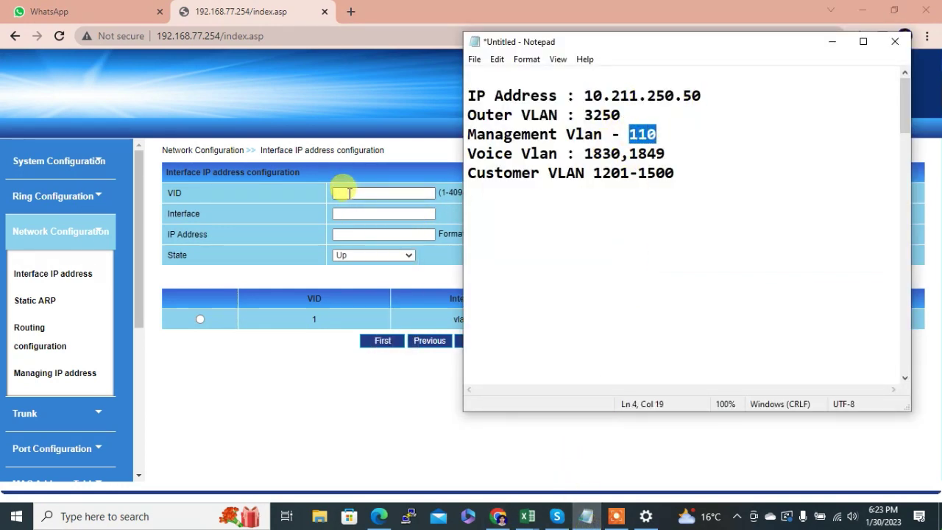
click(348, 192)
key(ctrl+v)
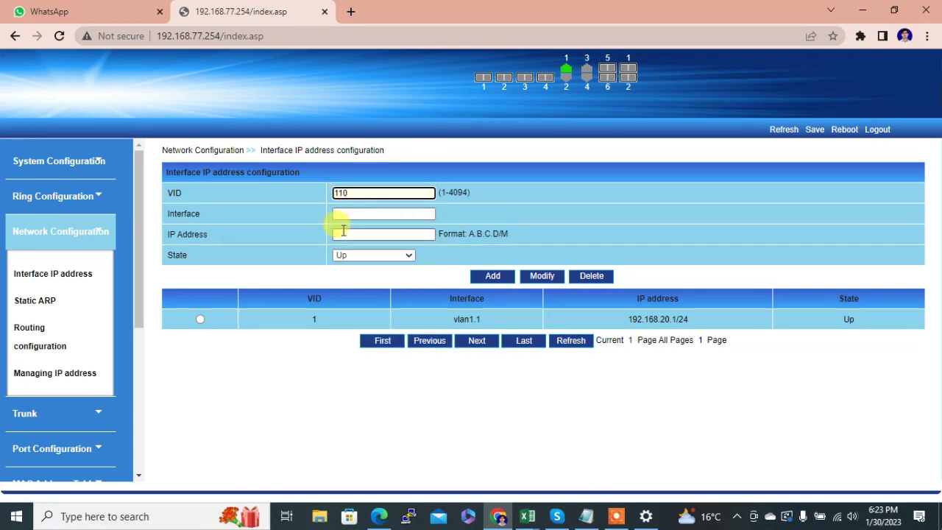
- Assign IP 10.211.250.50/24 to the VLAN 110 interface and add it
click(343, 236)
text(10)
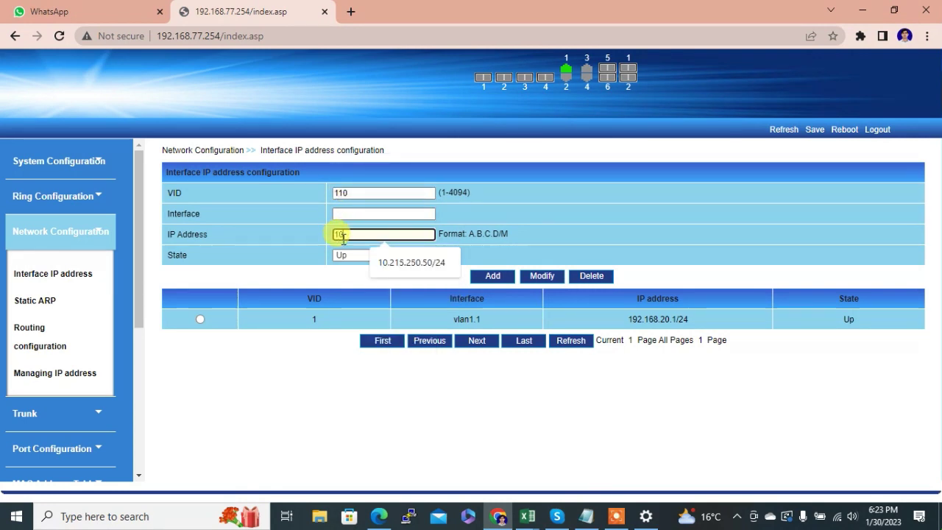
text(.211.2)
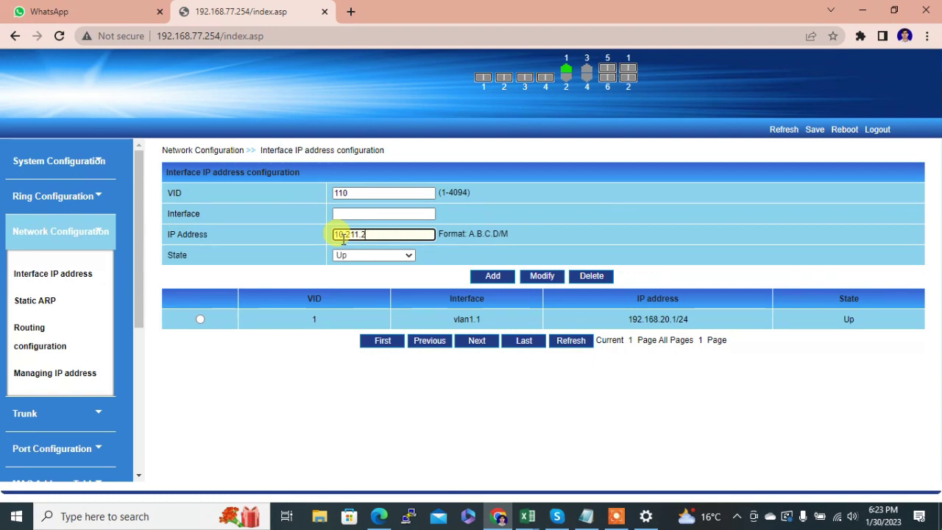
text(50.50/24)
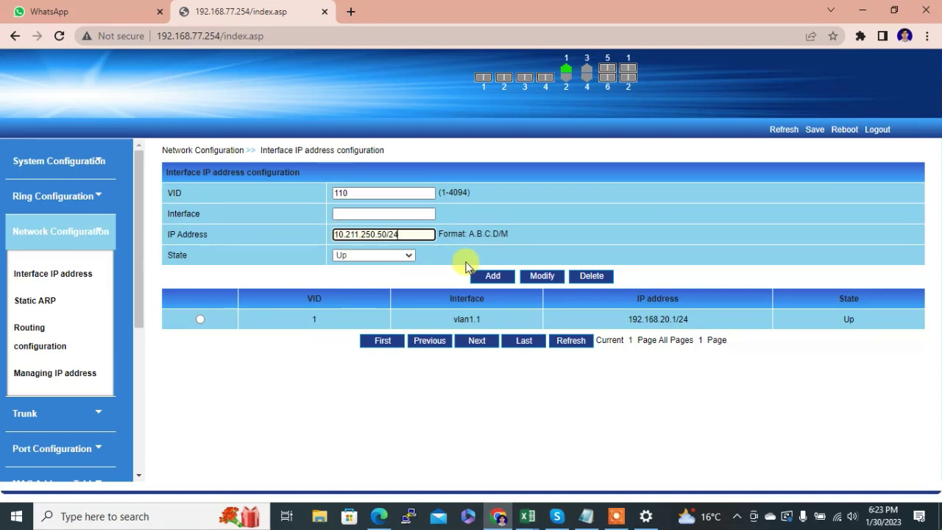
click(484, 280)
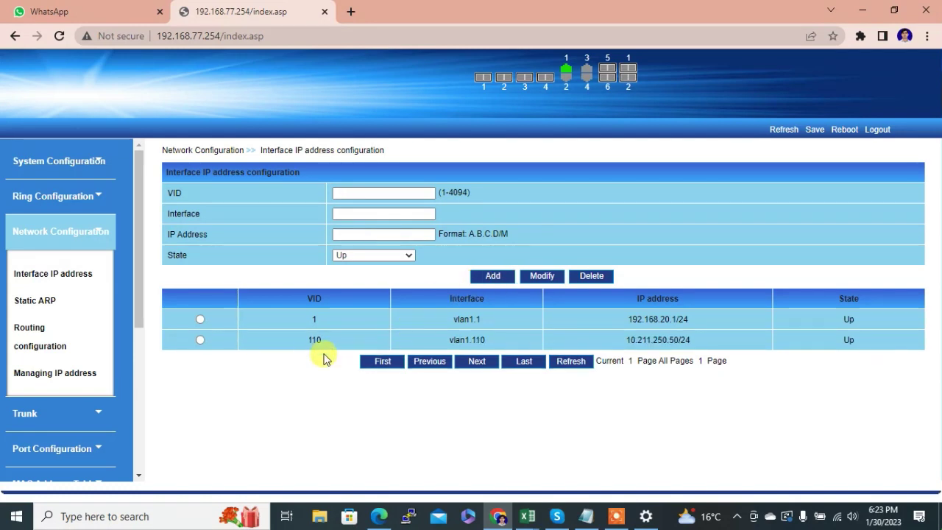
click(58, 342)
- Add static route 0.0.0.0/0 with next hop 10.211.250.1
click(366, 193)
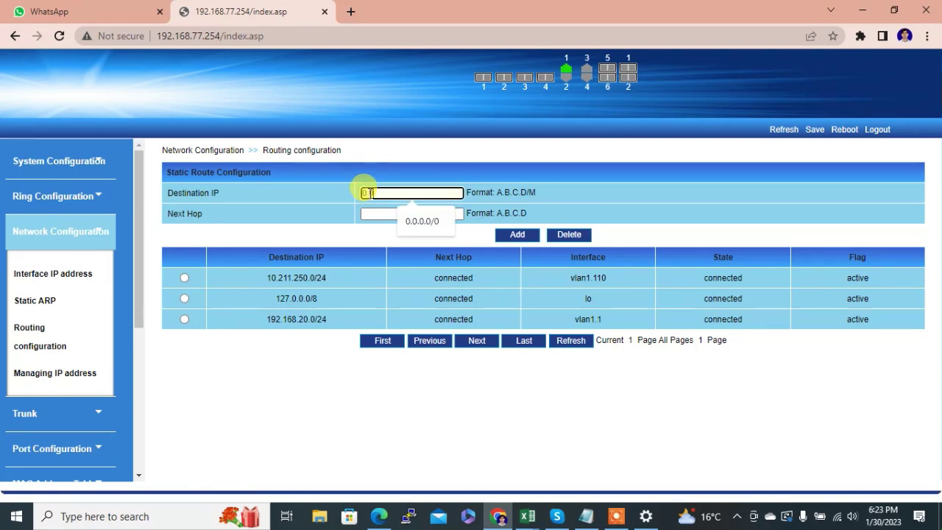
text(0.0.0.0/0)
click(368, 213)
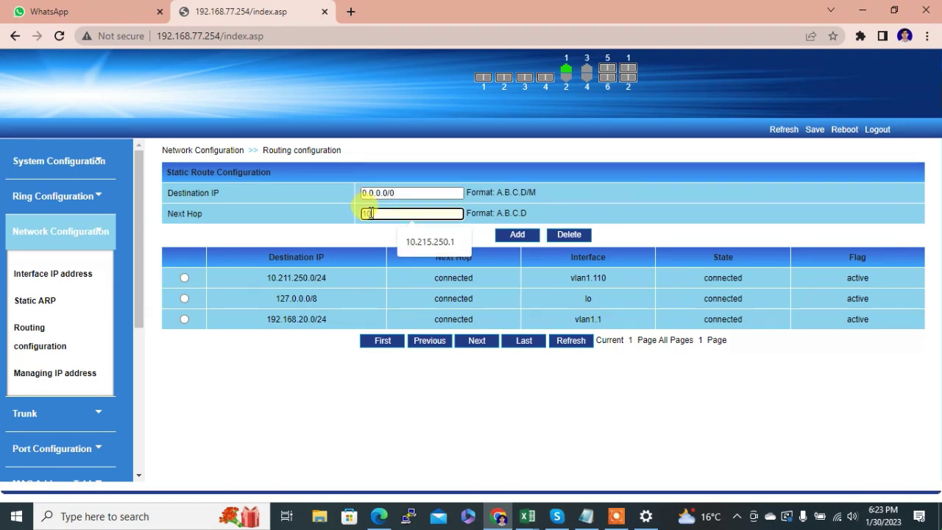
text(10.211.250.1)
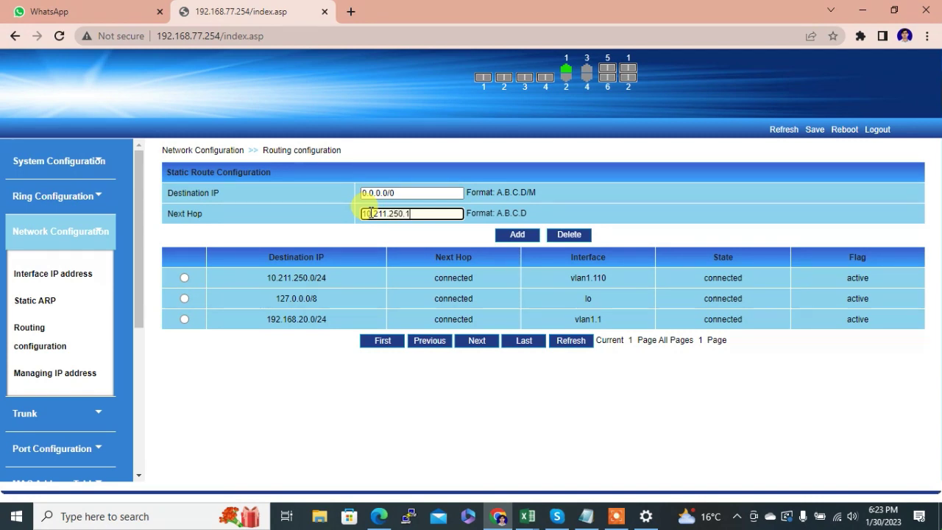
click(517, 234)
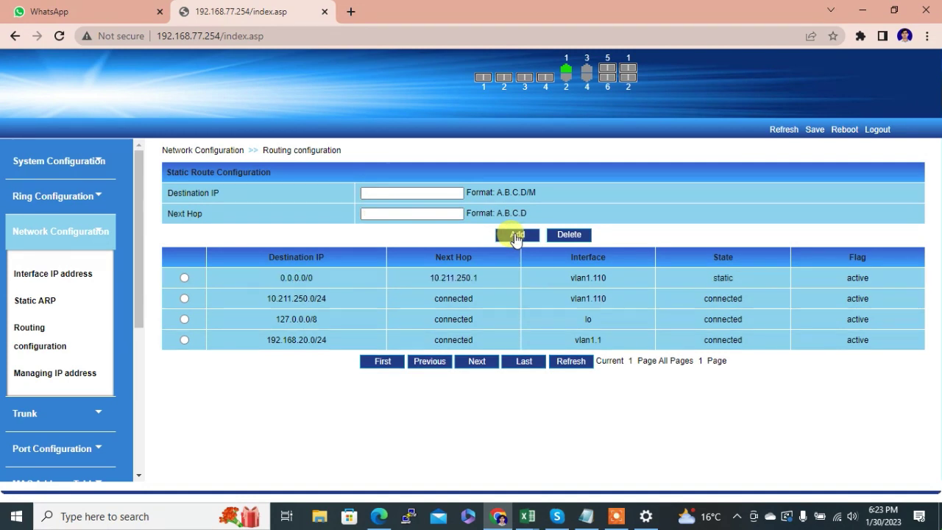
drag(139, 261, 133, 450)
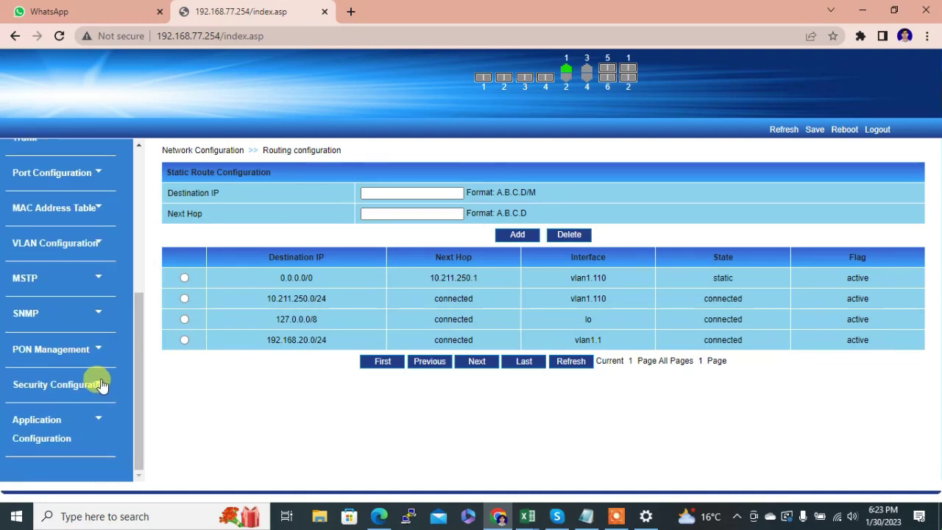
- Add an SNMP group named 'public' with read-only (ro) access
click(95, 315)
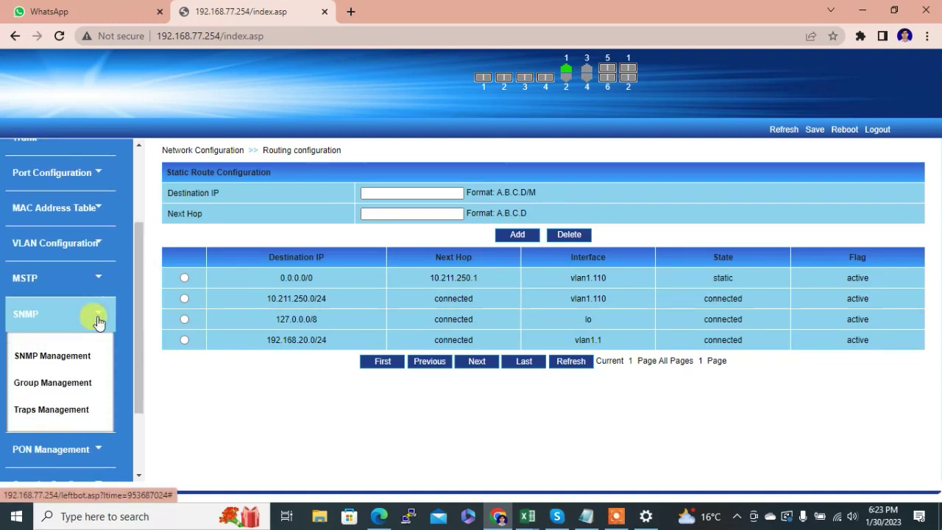
click(53, 383)
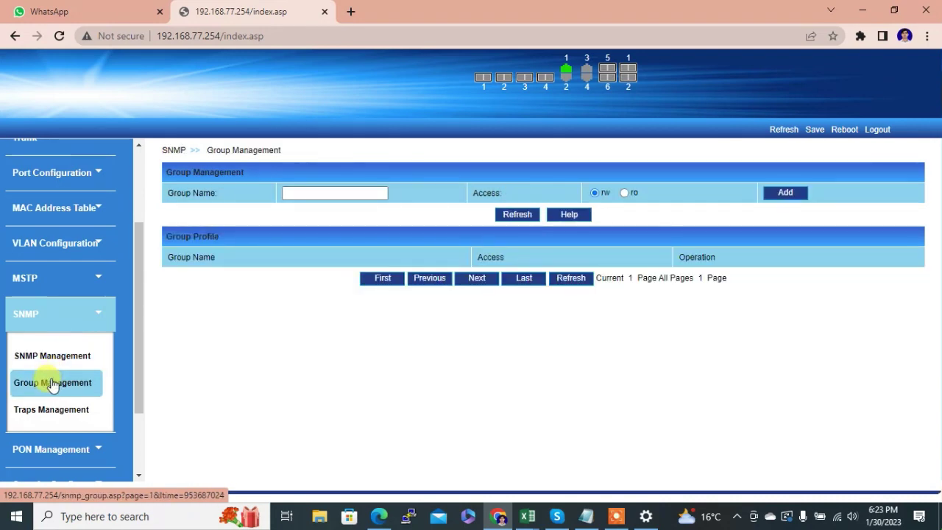
click(347, 192)
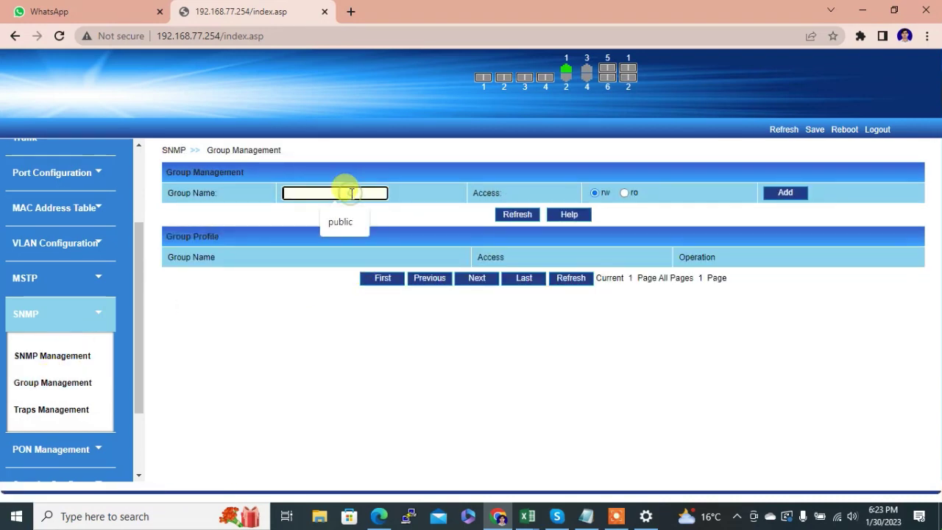
text(public)
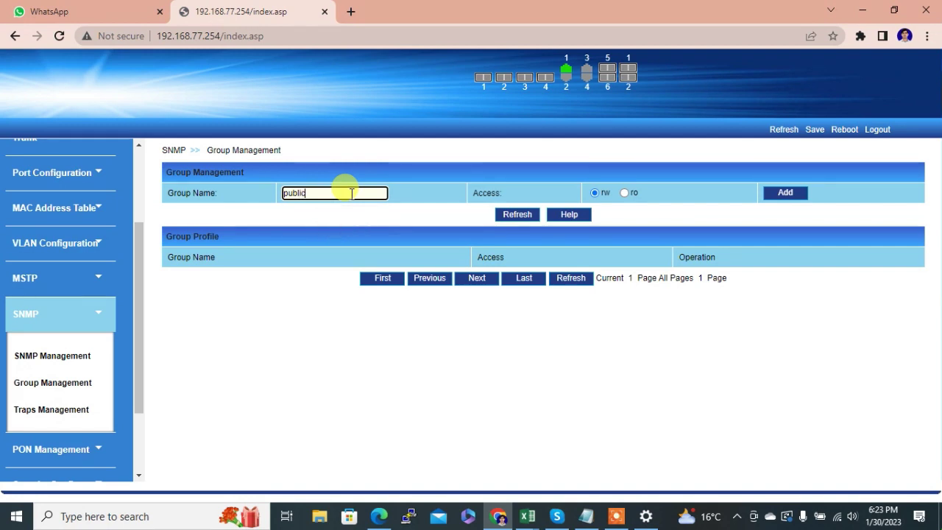
click(625, 192)
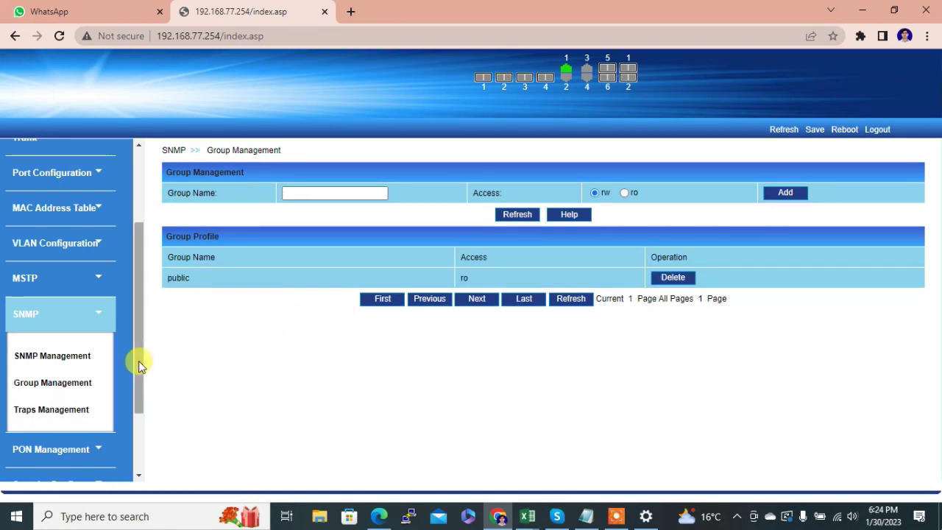
drag(140, 366, 131, 424)
- Add a Telnet login rule permitting source 10.35.9.0 with mask 255.255.255.0
click(99, 389)
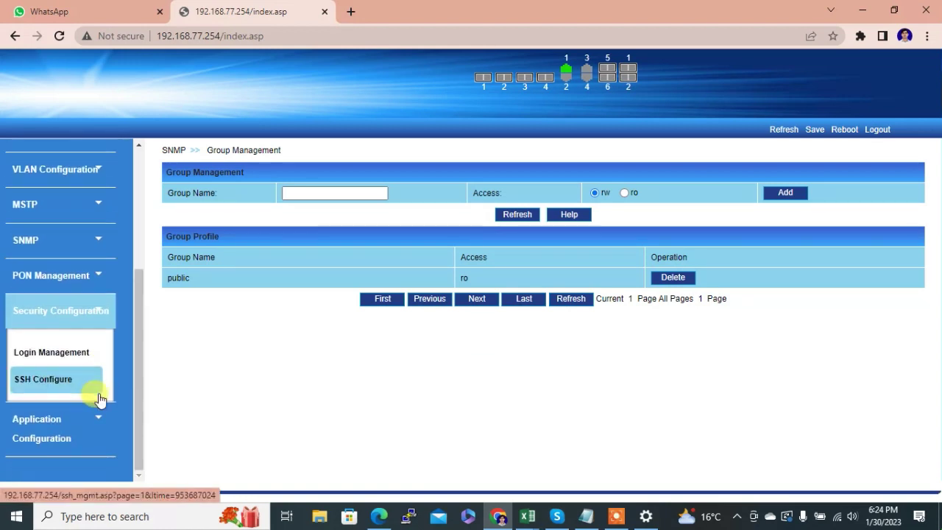
click(72, 356)
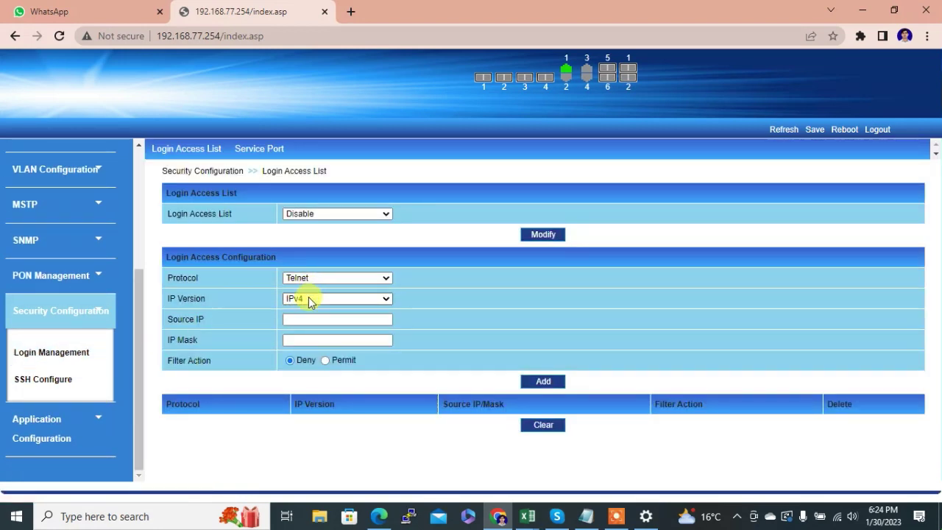
click(294, 319)
text(1)
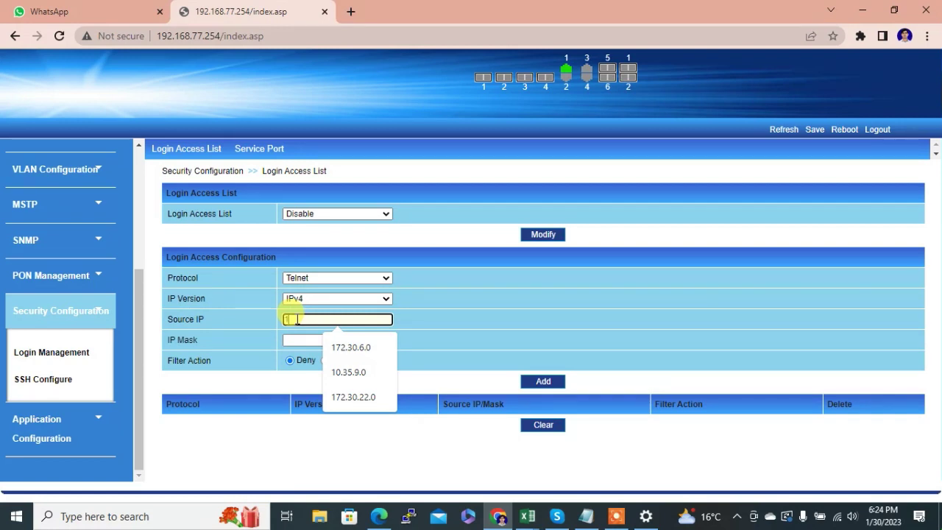
text(0.35)
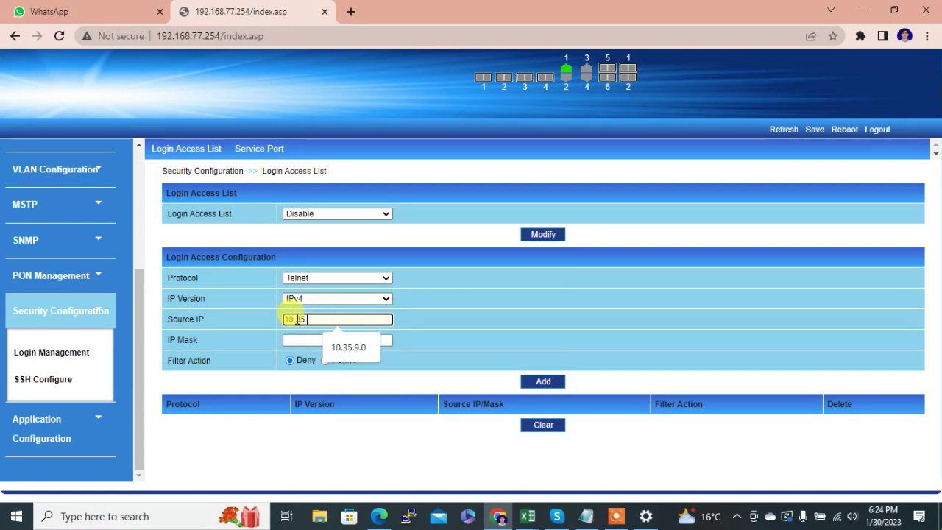
text(.9.0)
click(298, 339)
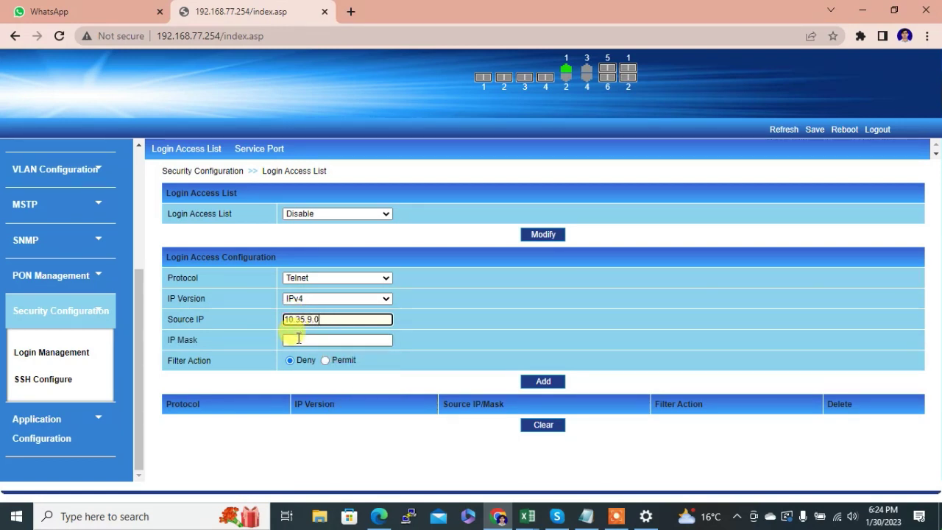
text(2)
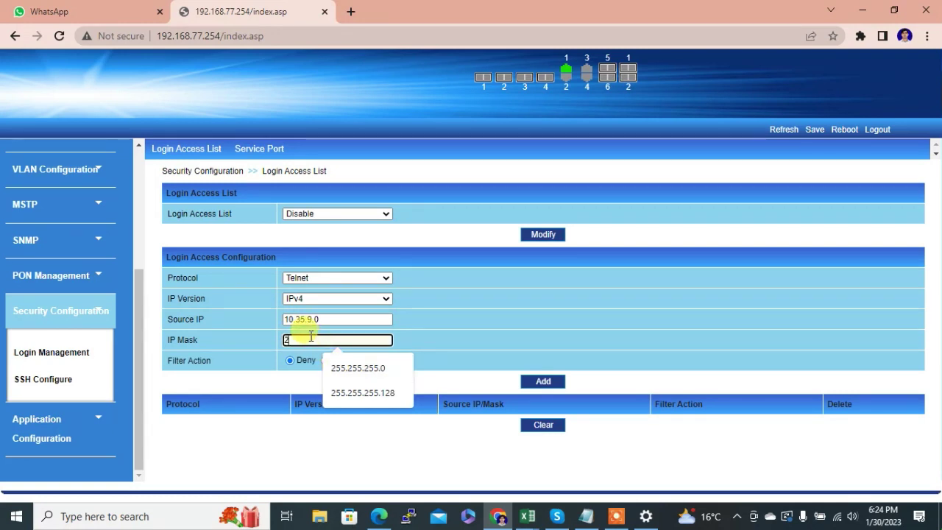
text(55.255.255.0)
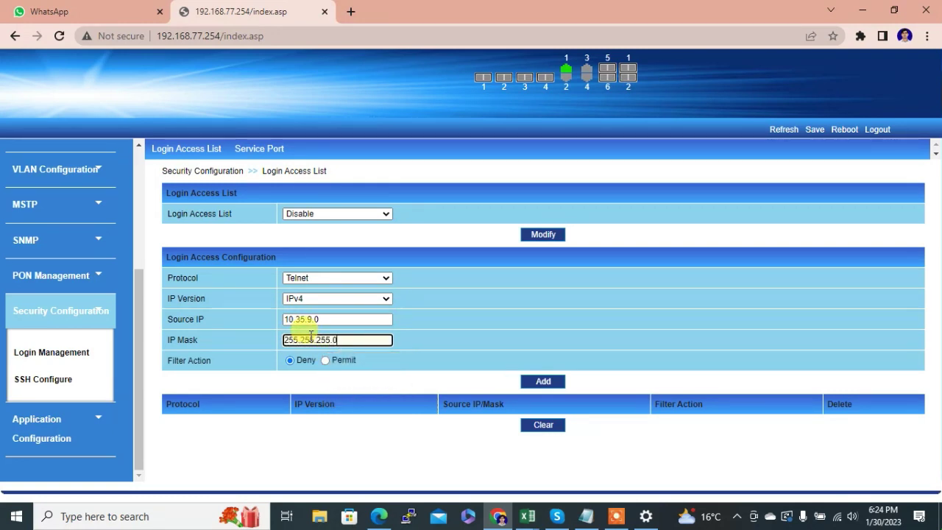
click(325, 366)
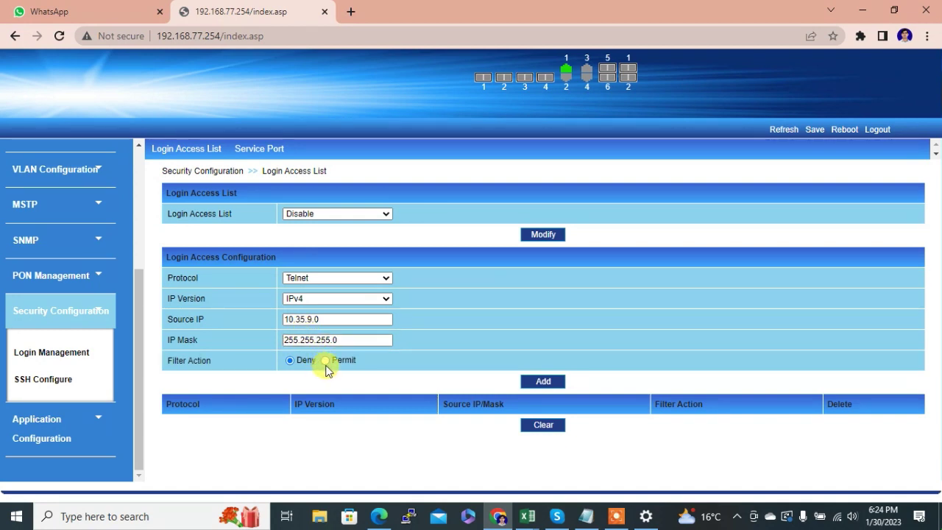
click(326, 362)
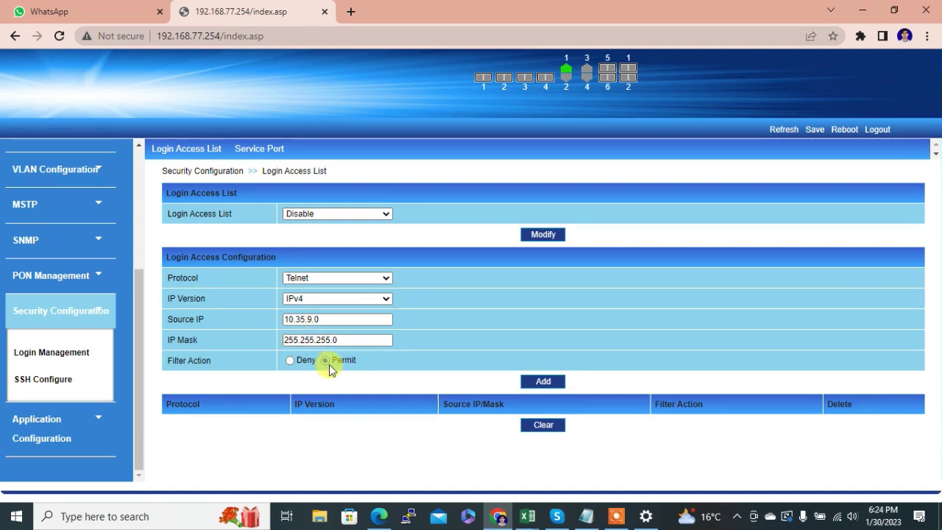
click(535, 384)
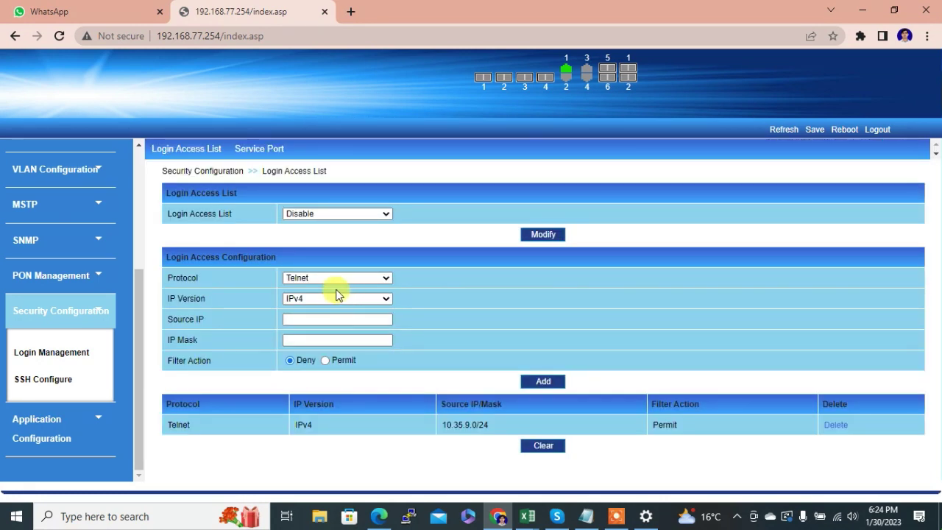
click(322, 278)
- Add an SNMP login rule permitting source 172.30.6.0 with mask 255.255.255.0
click(308, 298)
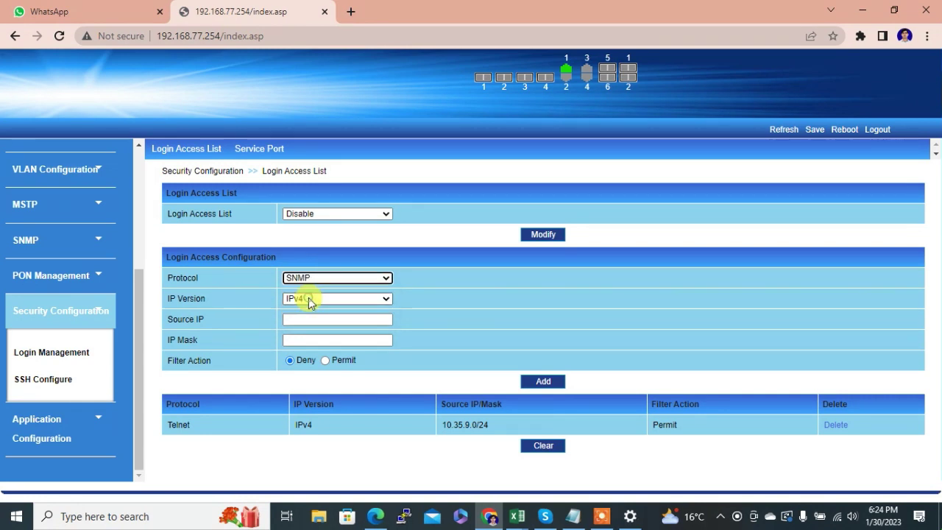
click(305, 320)
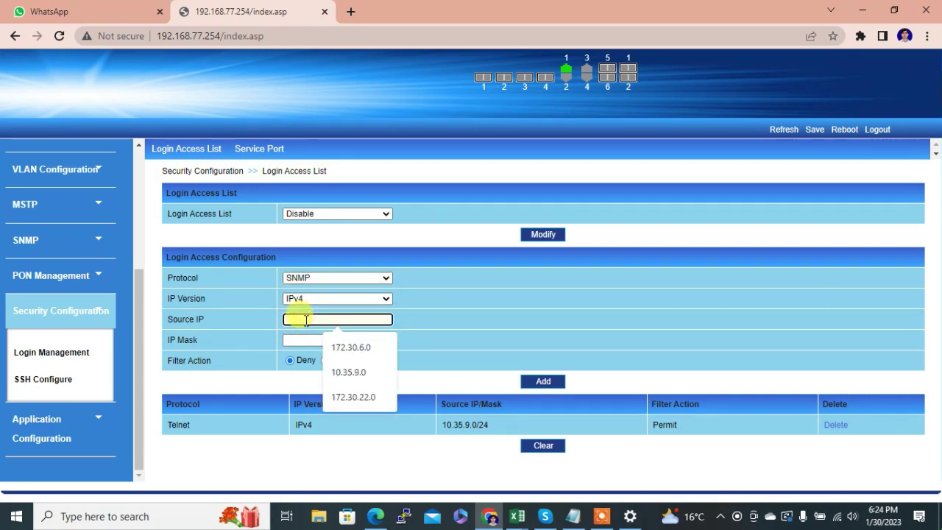
text(172.3)
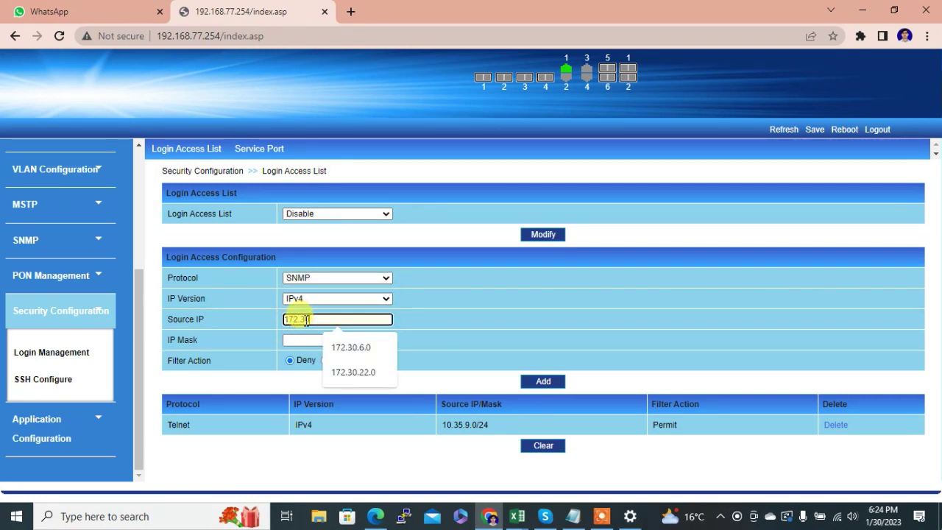
text(0.6)
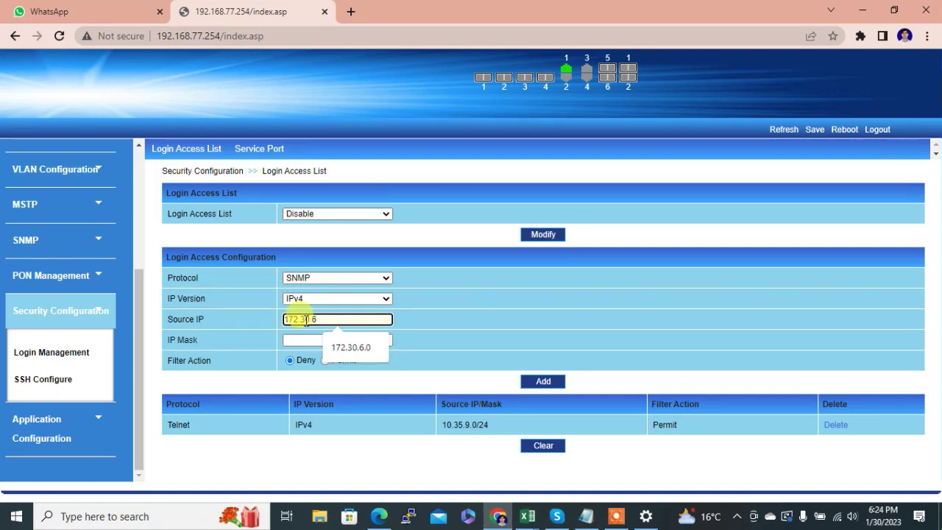
text(.0)
click(298, 340)
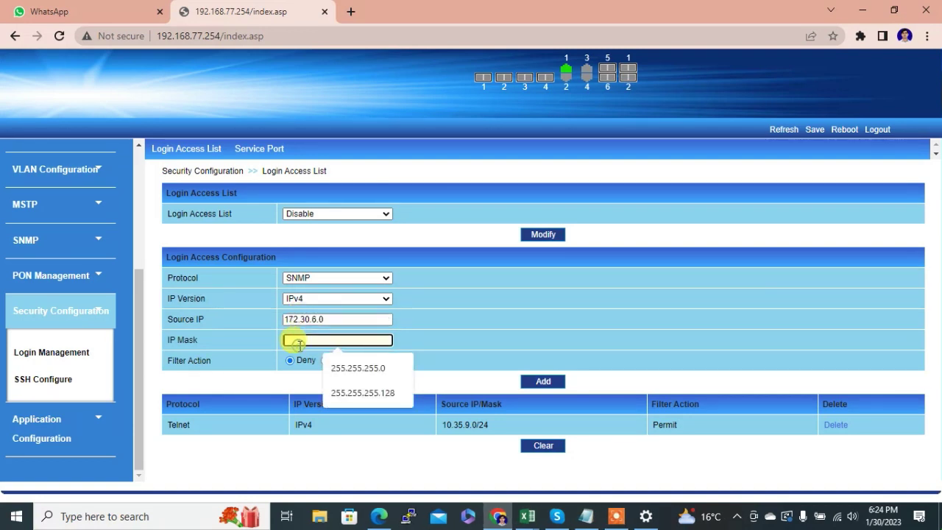
text(255.2)
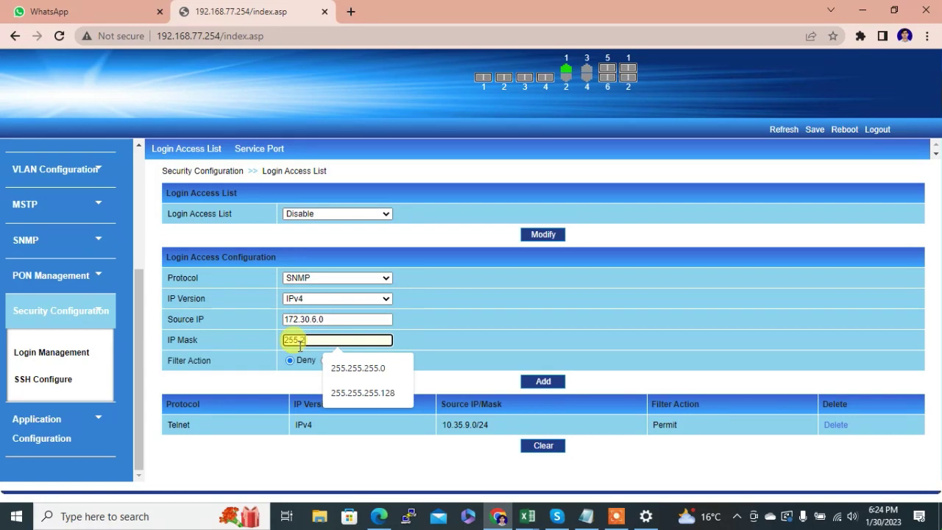
text(55.255.0)
click(326, 361)
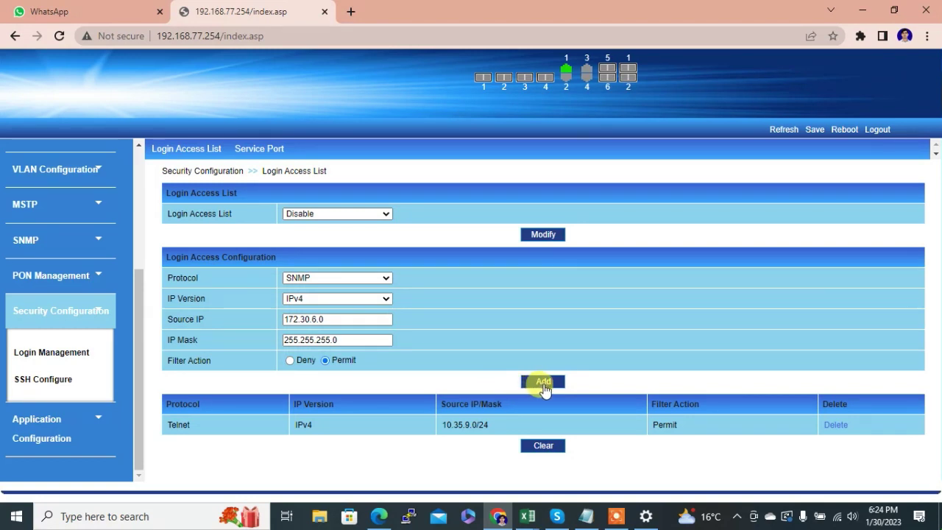
click(543, 383)
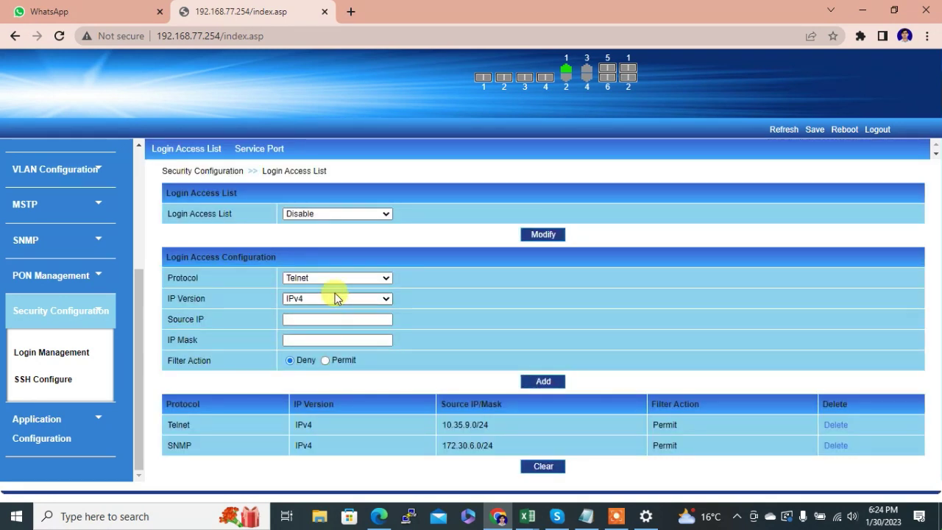
click(326, 277)
- Add an SNMP login rule permitting source 172.30.22.0 with mask 255.255.255.128
click(305, 301)
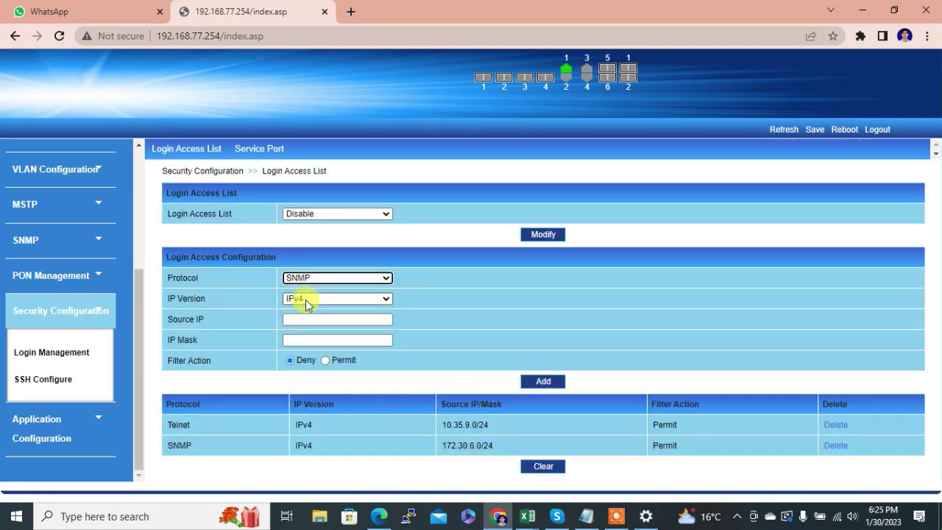
click(300, 319)
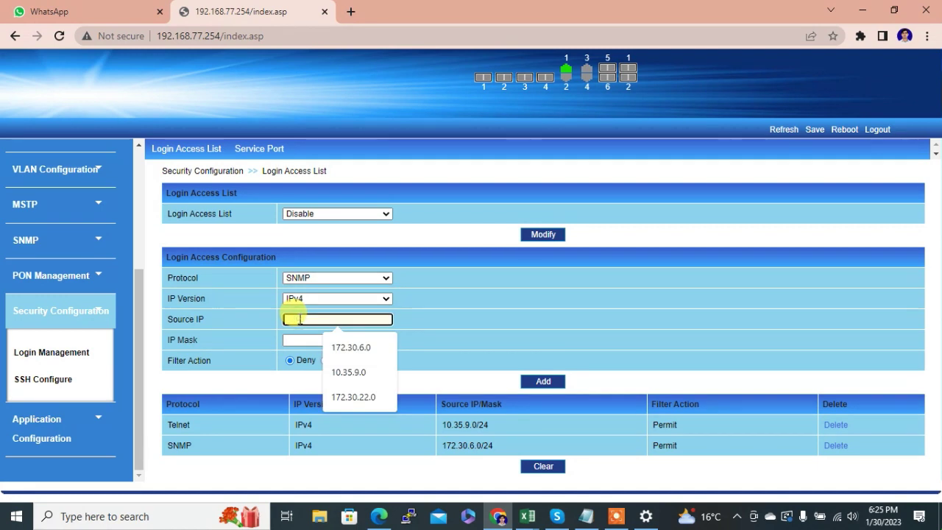
text(172)
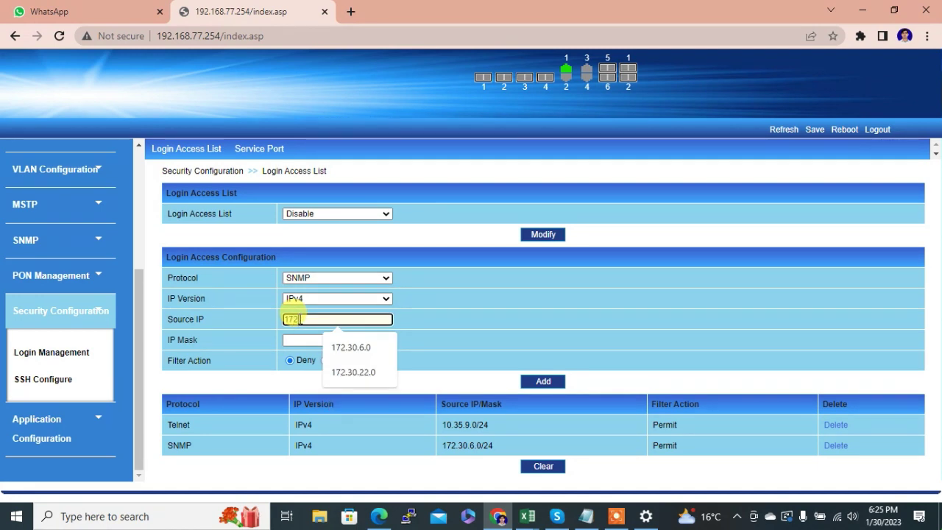
text(.30.22.0)
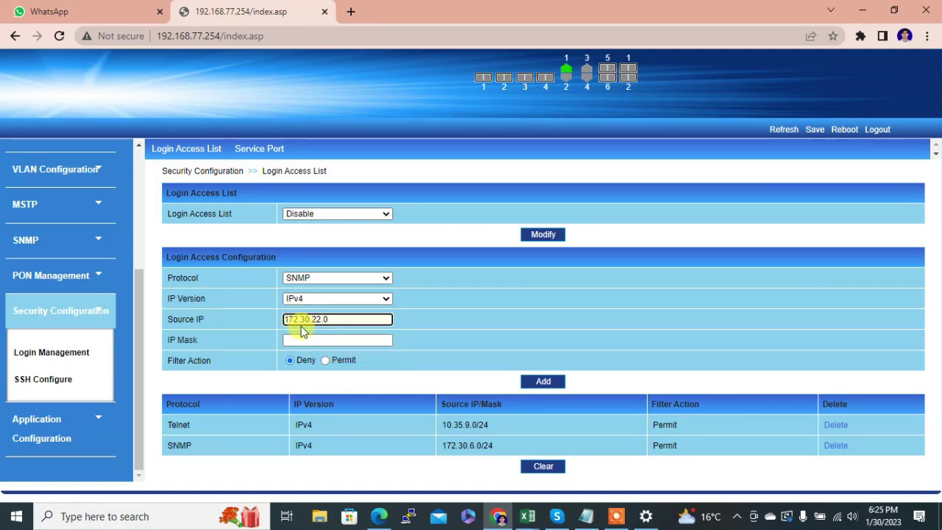
click(302, 339)
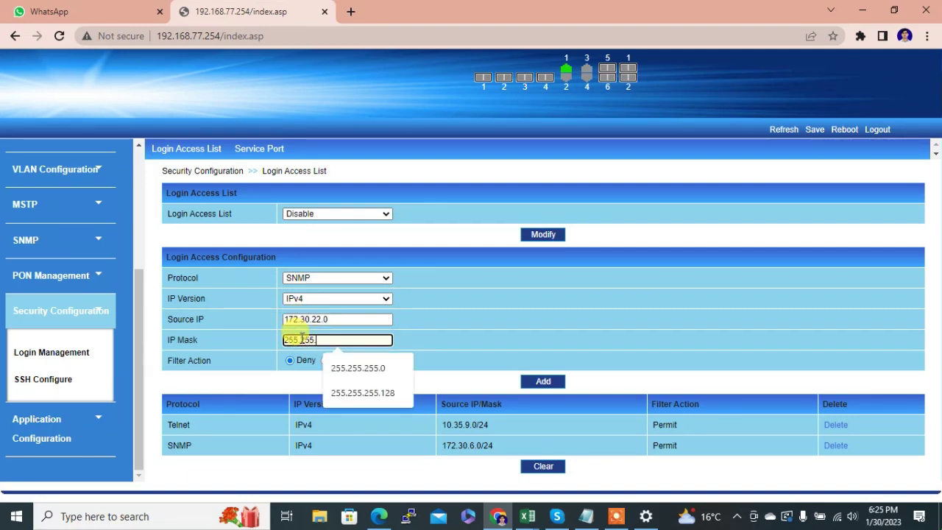
text(255.255.255.128)
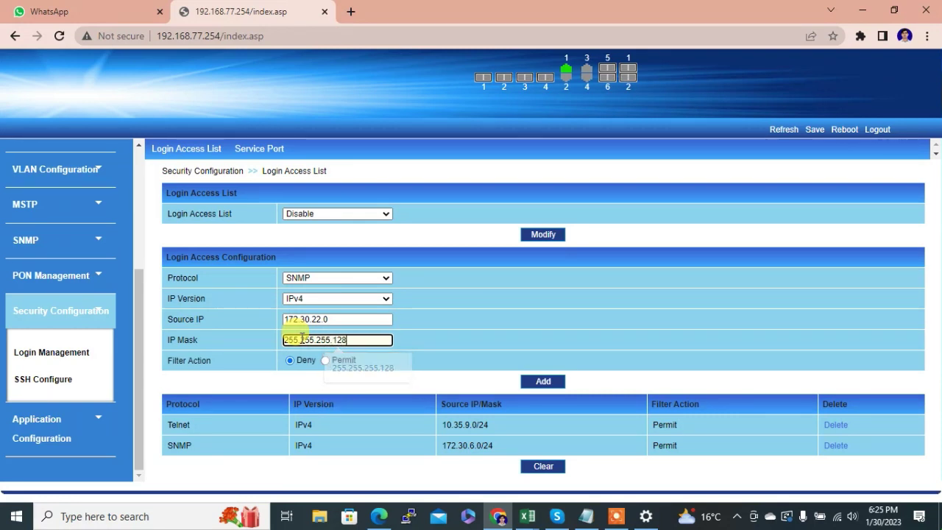
click(325, 361)
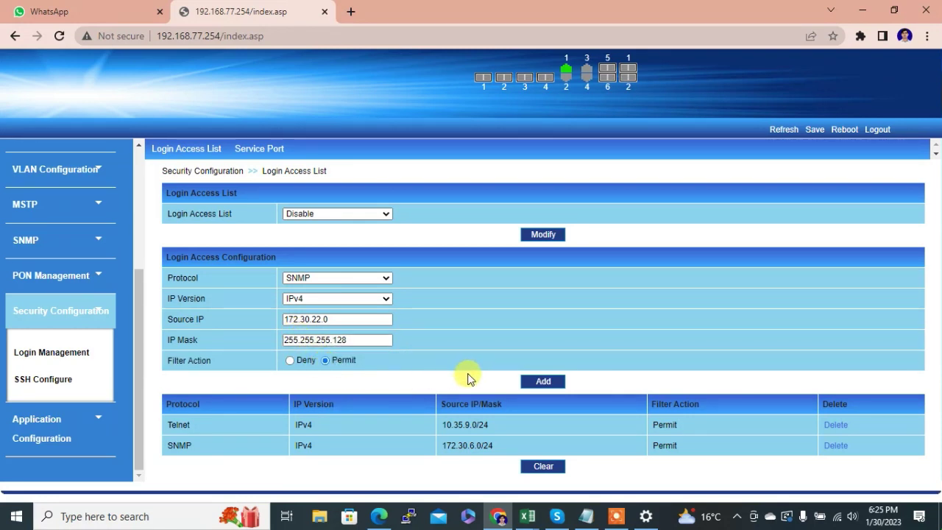
click(537, 384)
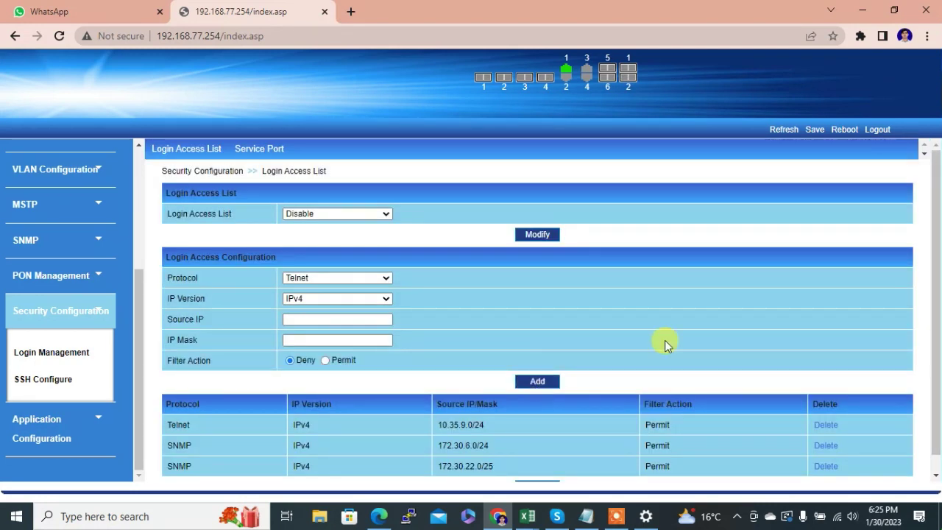
- Save the configuration with the three permit rules to the device and confirm
scroll(938, 346, down, 1)
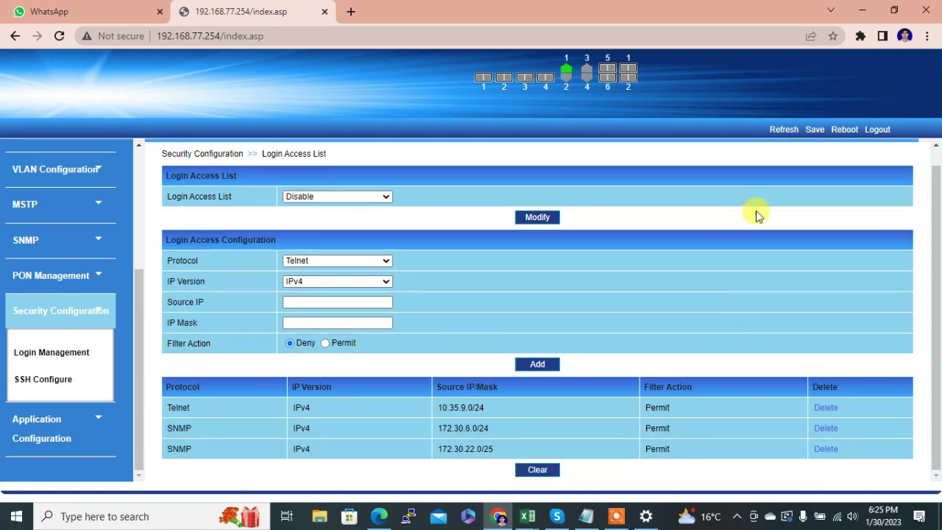
click(813, 134)
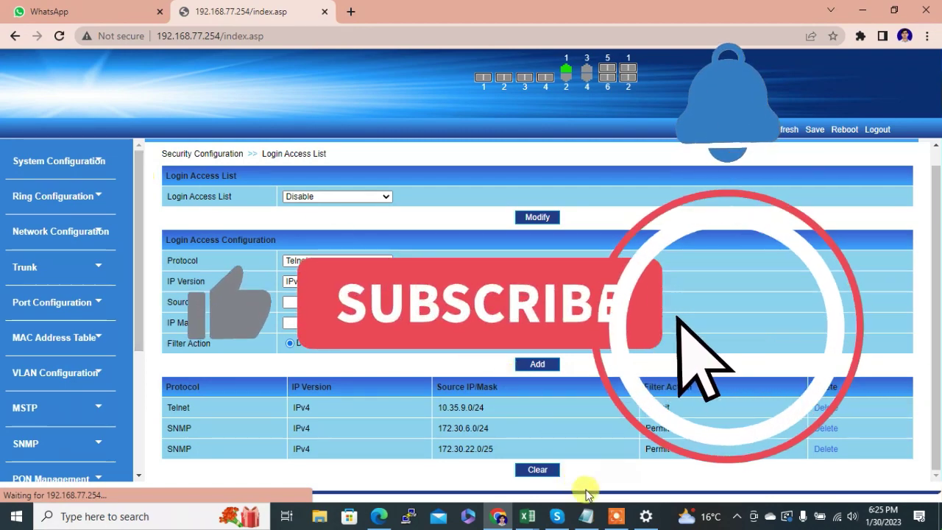
click(617, 516)
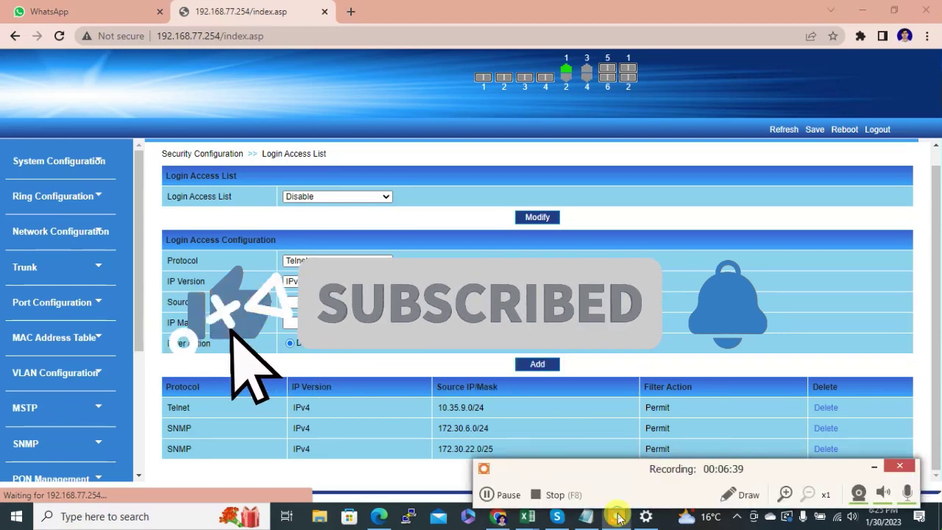